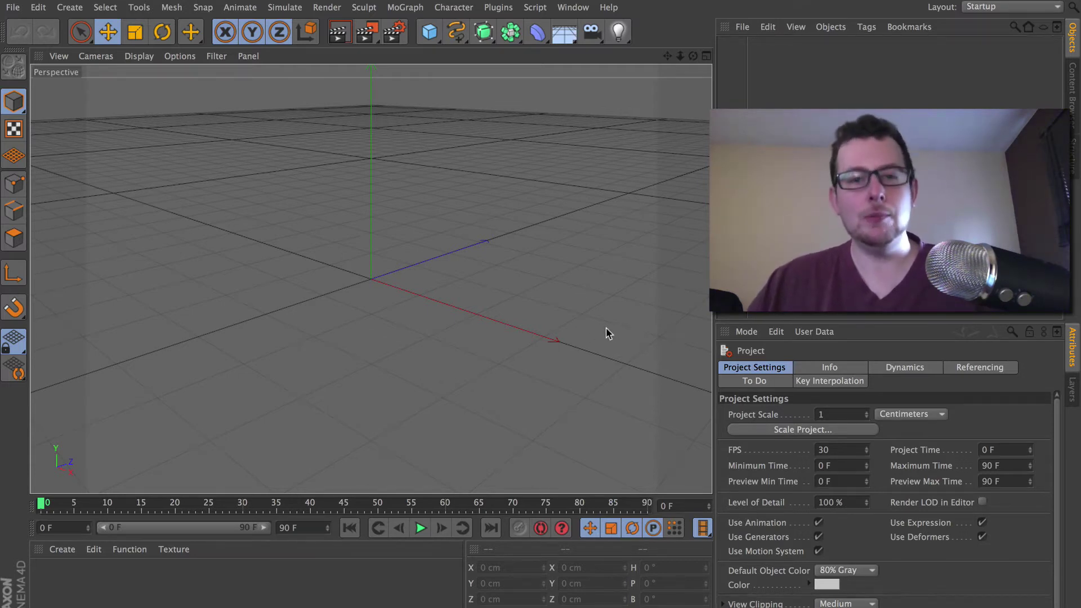
# Add a cube, a Bend deformer and a light, place the light right of the cube, then select Scale.
pyautogui.click(431, 37)
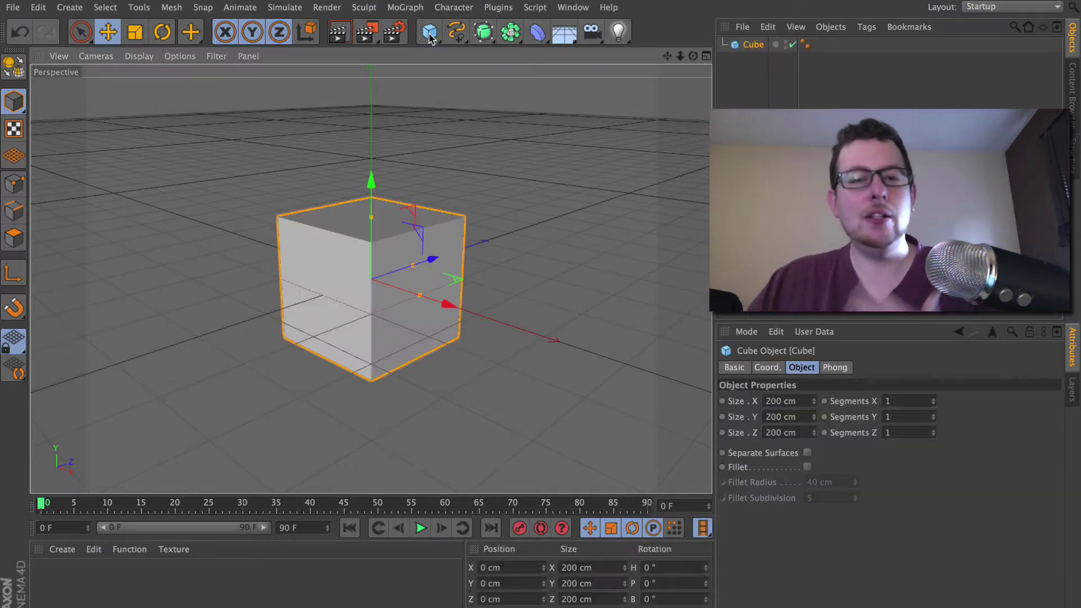
pyautogui.click(536, 32)
pyautogui.click(618, 32)
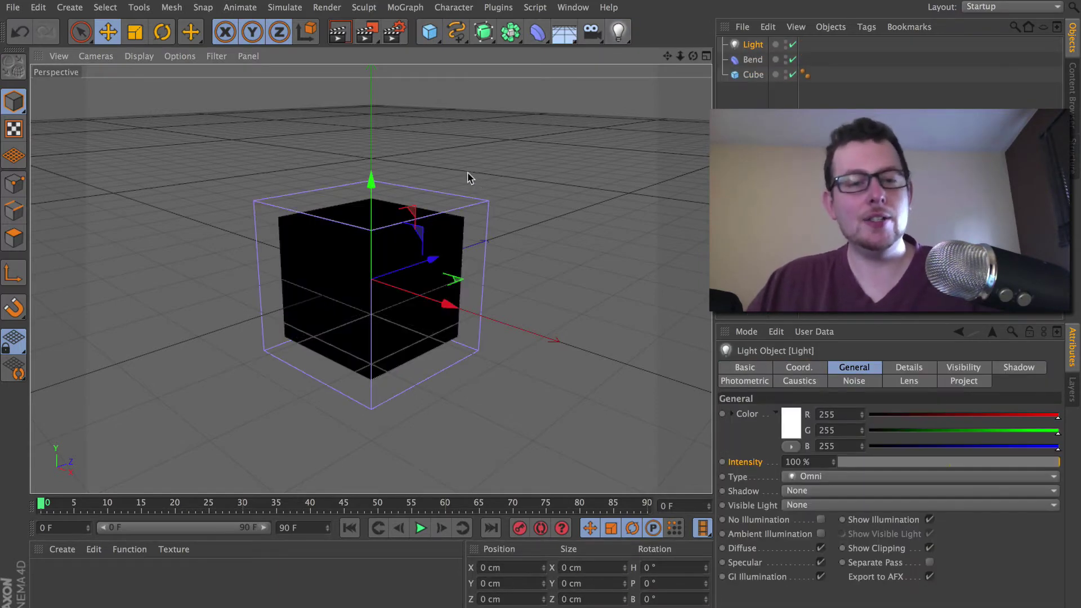
pyautogui.moveTo(467, 172); pyautogui.dragTo(568, 169)
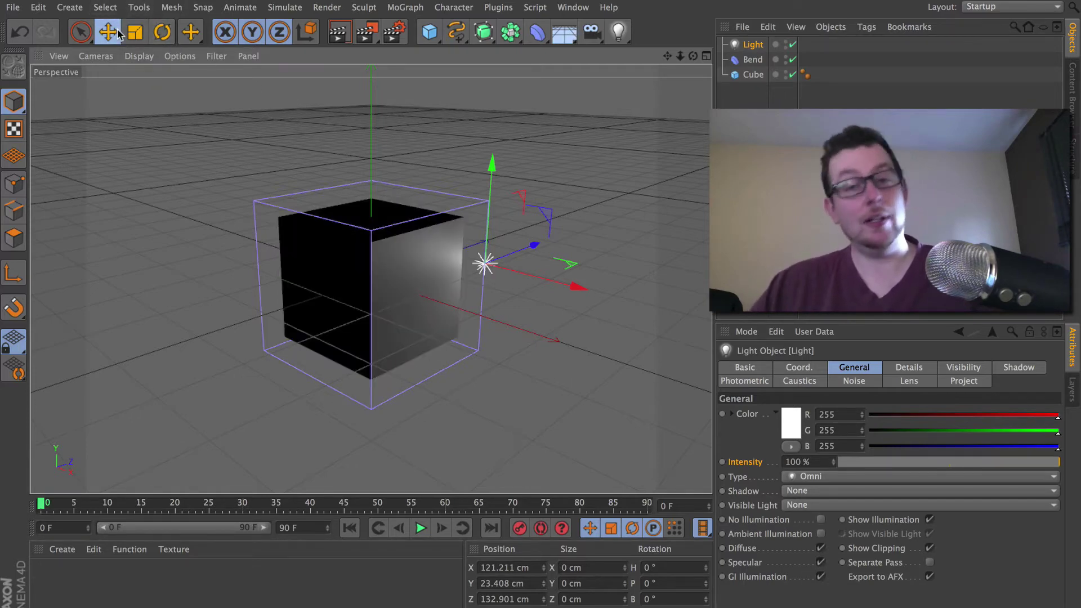
pyautogui.click(135, 32)
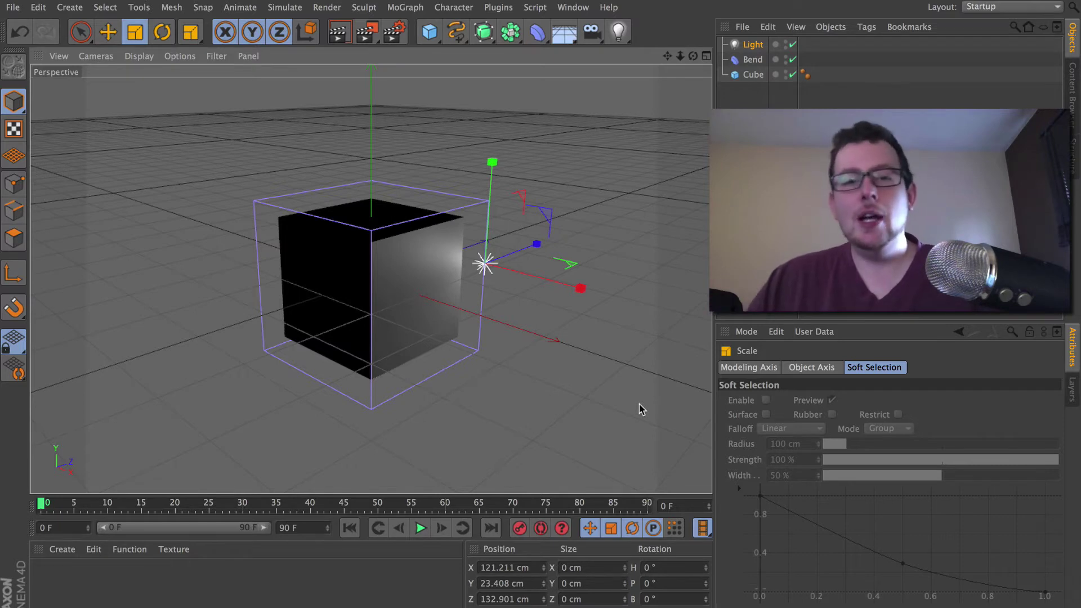
# Select Light, Bend and Cube in the Object Manager, then activate the Move tool.
pyautogui.click(752, 45)
pyautogui.click(750, 61)
pyautogui.click(752, 75)
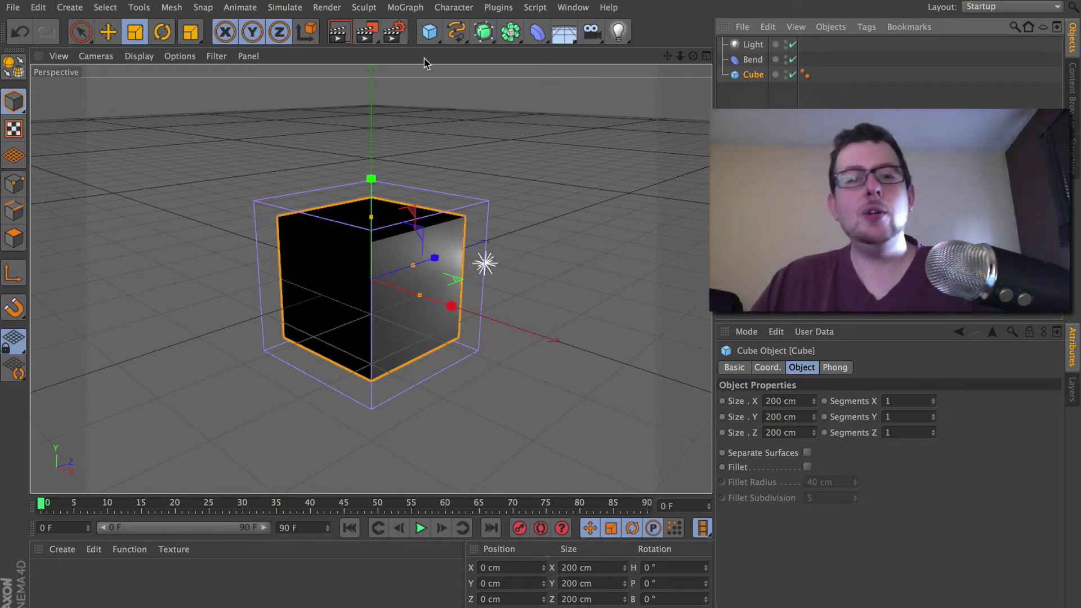
pyautogui.click(108, 31)
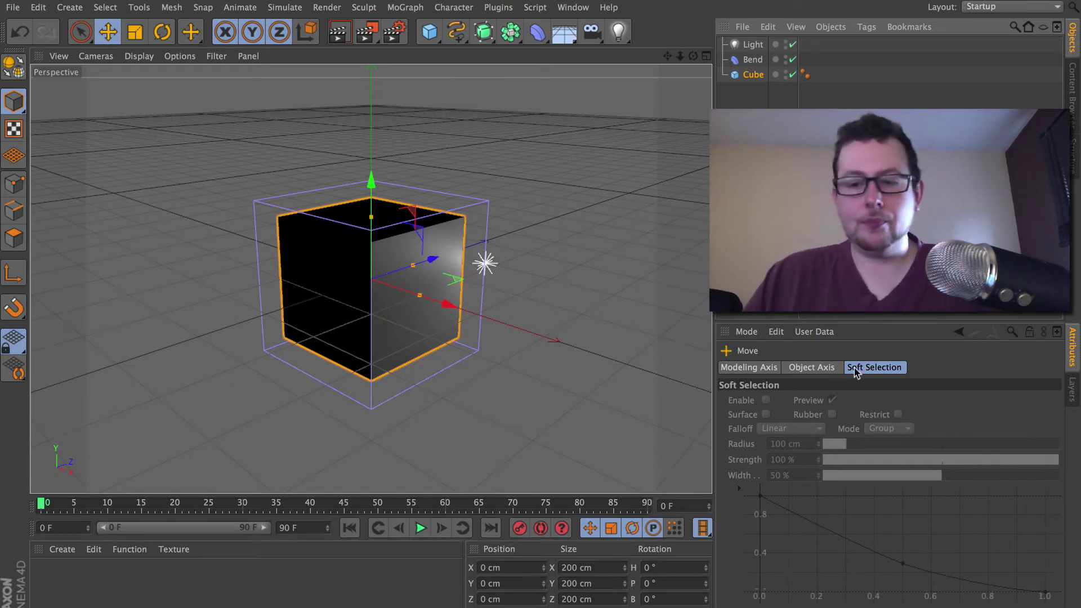
# Open the Attribute Manager's Mode menu and close it without changes.
pyautogui.click(747, 332)
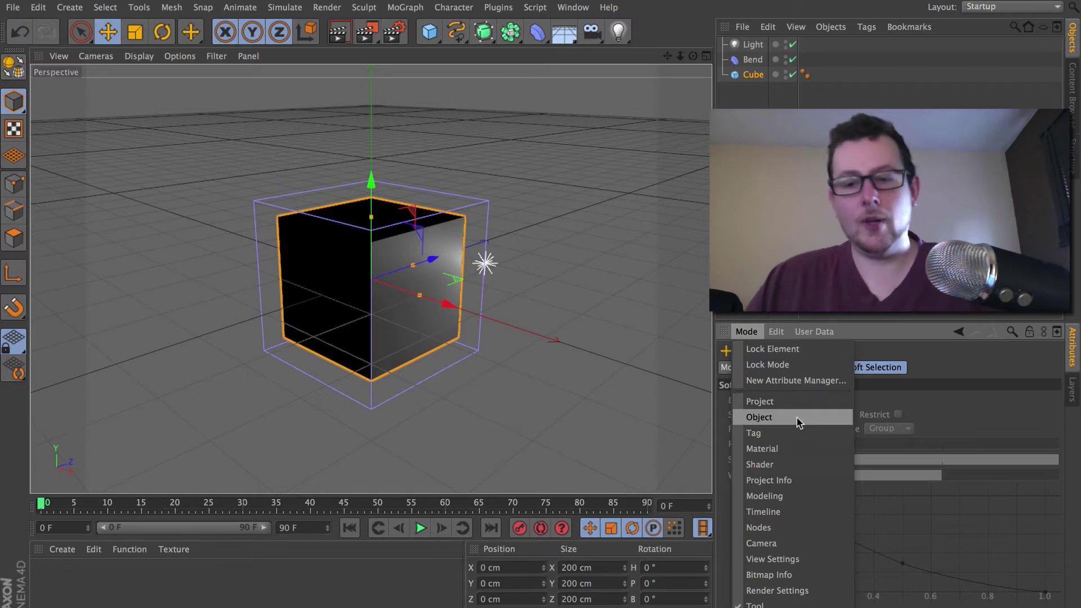
pyautogui.click(815, 331)
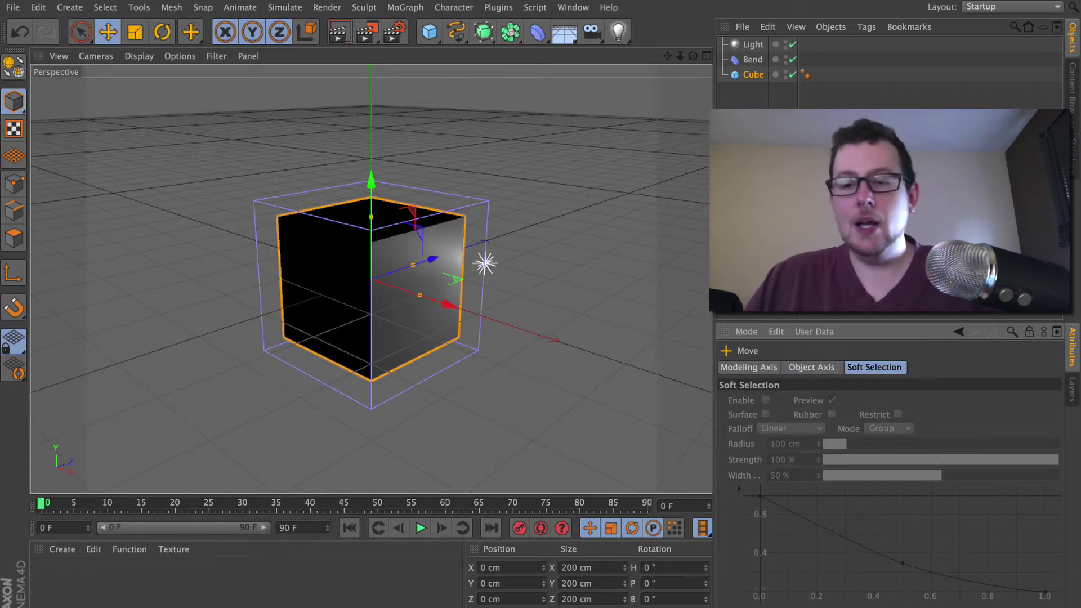
# Open a second Attribute Manager and float it over the left of the viewport.
pyautogui.click(1057, 332)
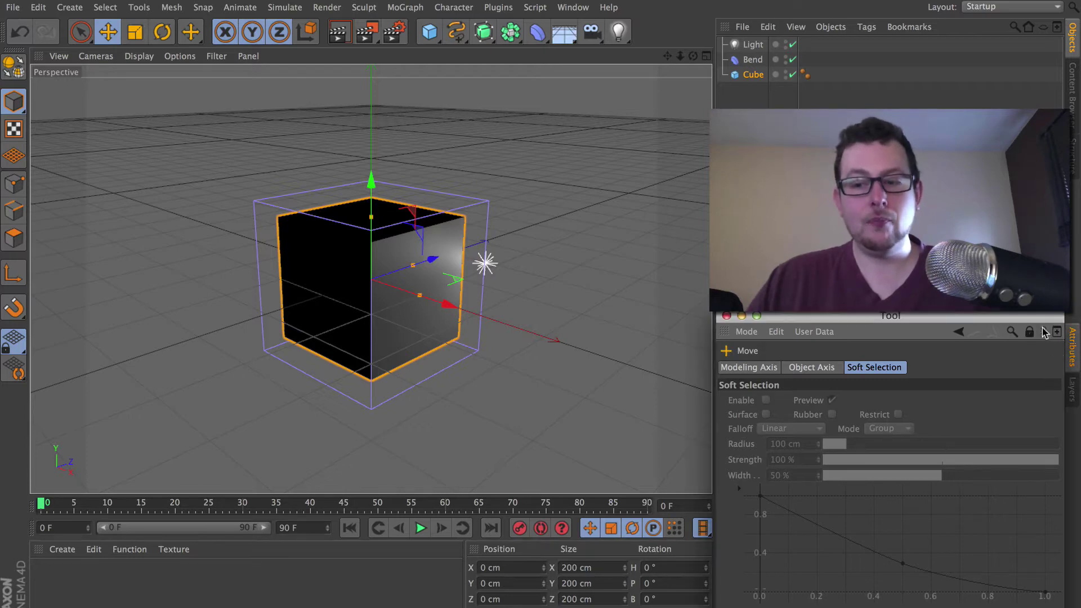
pyautogui.moveTo(862, 225); pyautogui.dragTo(606, 135)
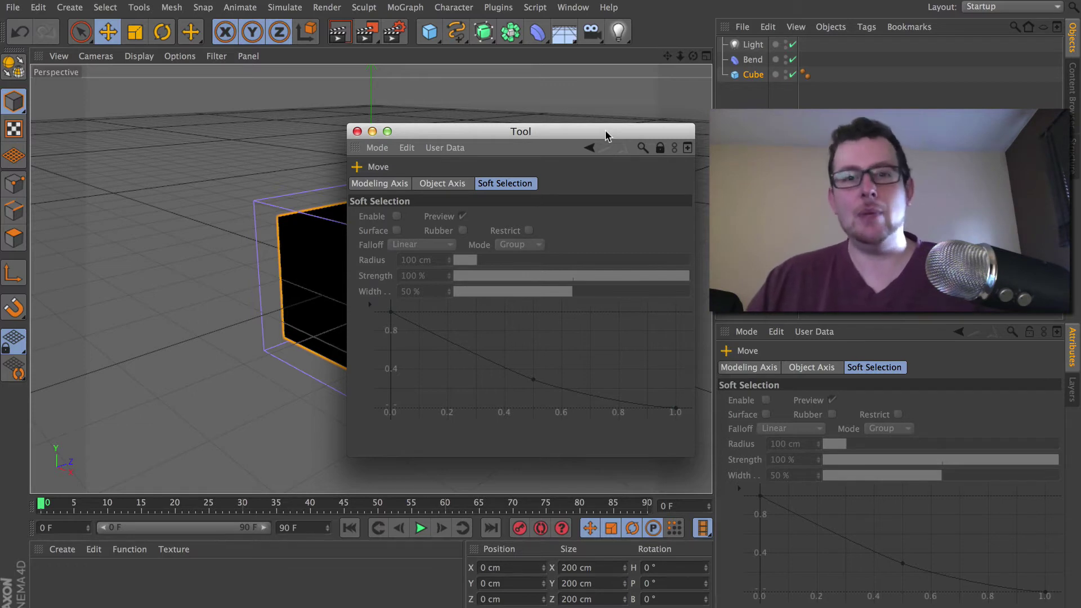
pyautogui.moveTo(606, 135); pyautogui.dragTo(473, 193)
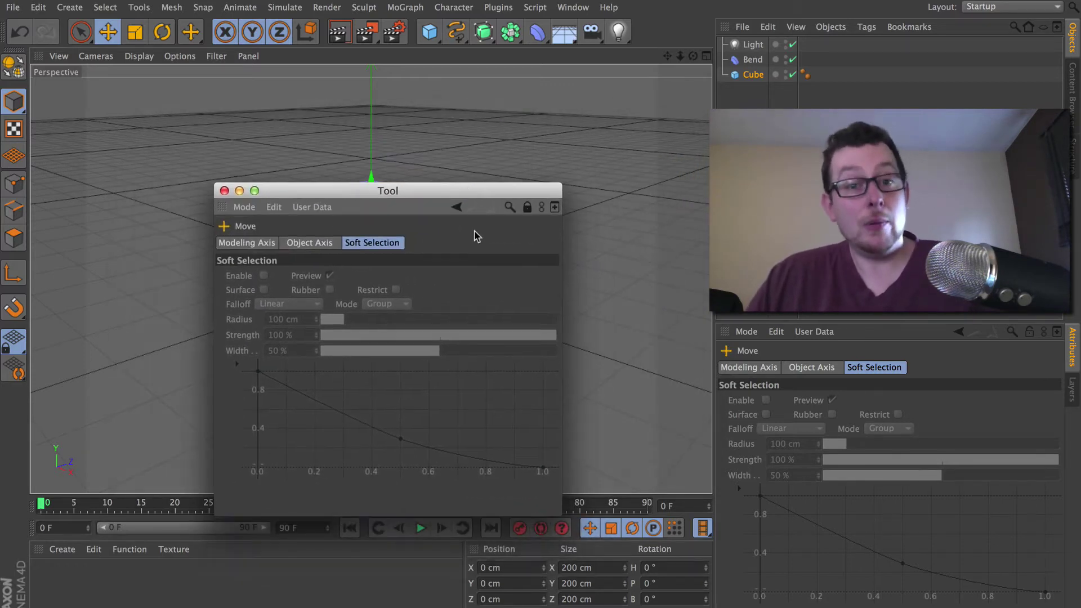
# Select Bend, Light and Bend again, and lock the Tool window to the Move settings.
pyautogui.click(752, 60)
pyautogui.click(751, 45)
pyautogui.click(752, 60)
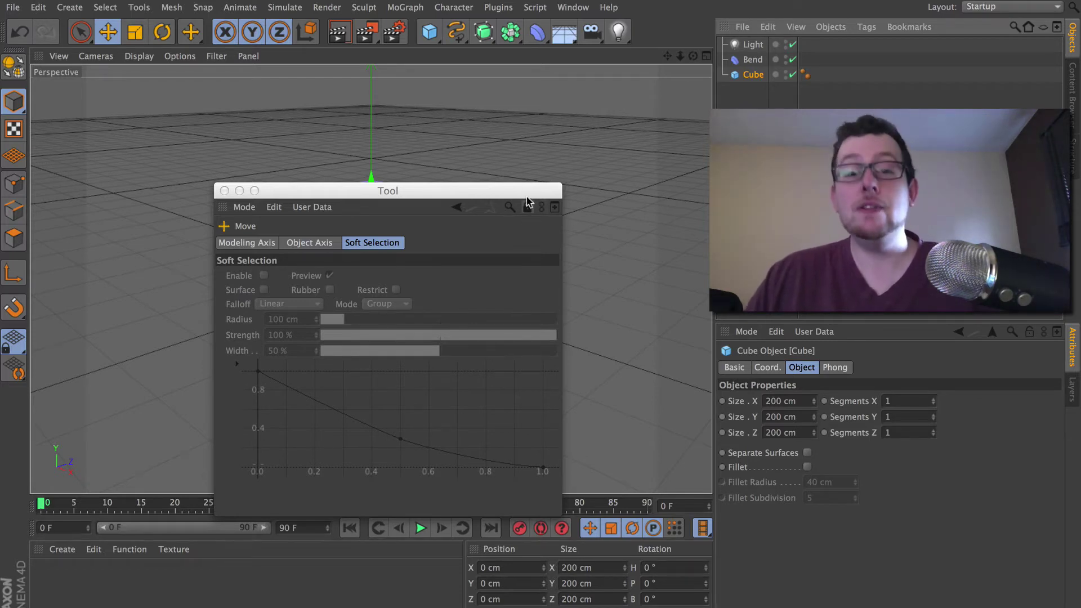
pyautogui.click(528, 213)
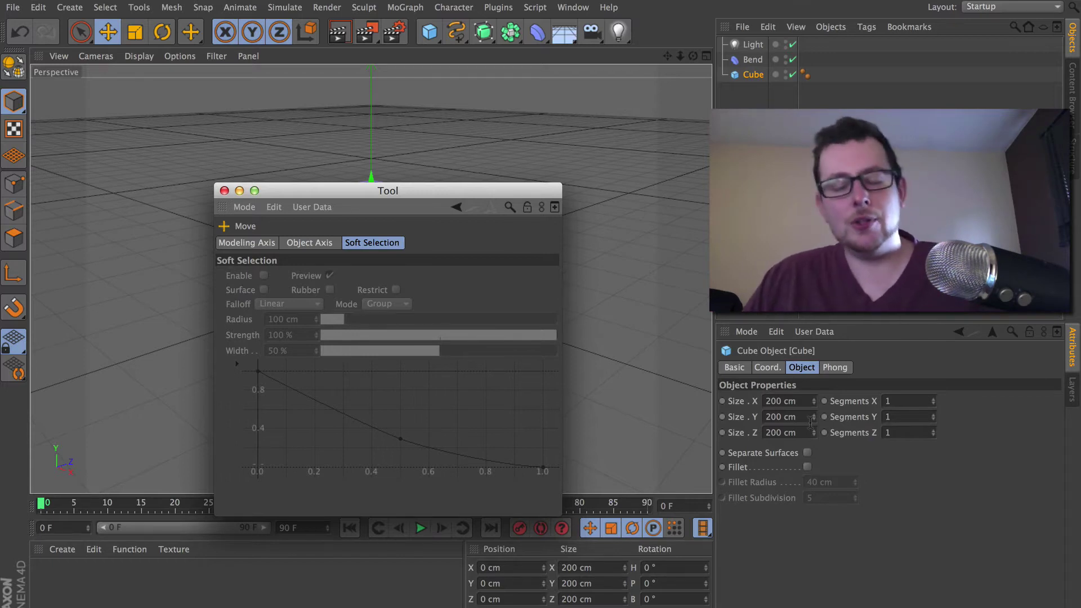
# Exclude Tool mode from the main Attribute Manager's allowed modes.
pyautogui.click(755, 333)
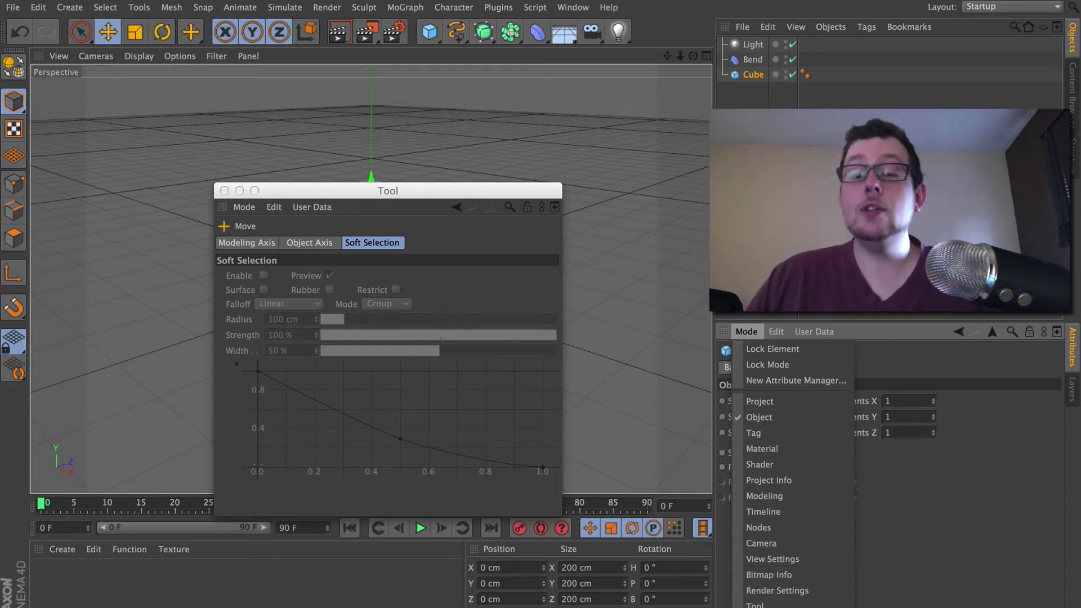
pyautogui.click(771, 606)
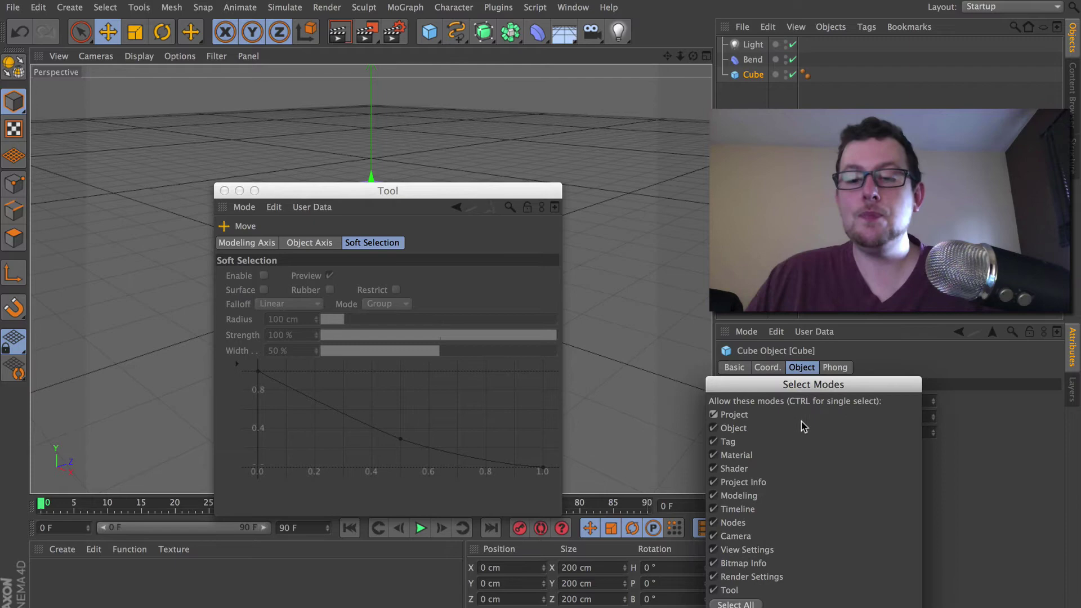
pyautogui.moveTo(808, 379); pyautogui.dragTo(565, 114)
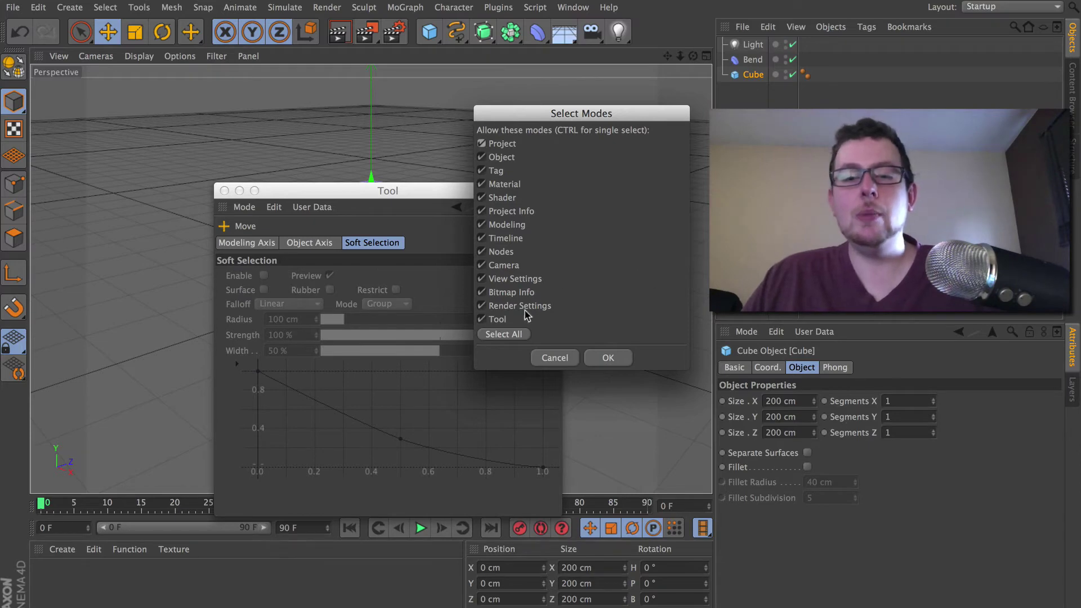
pyautogui.click(482, 319)
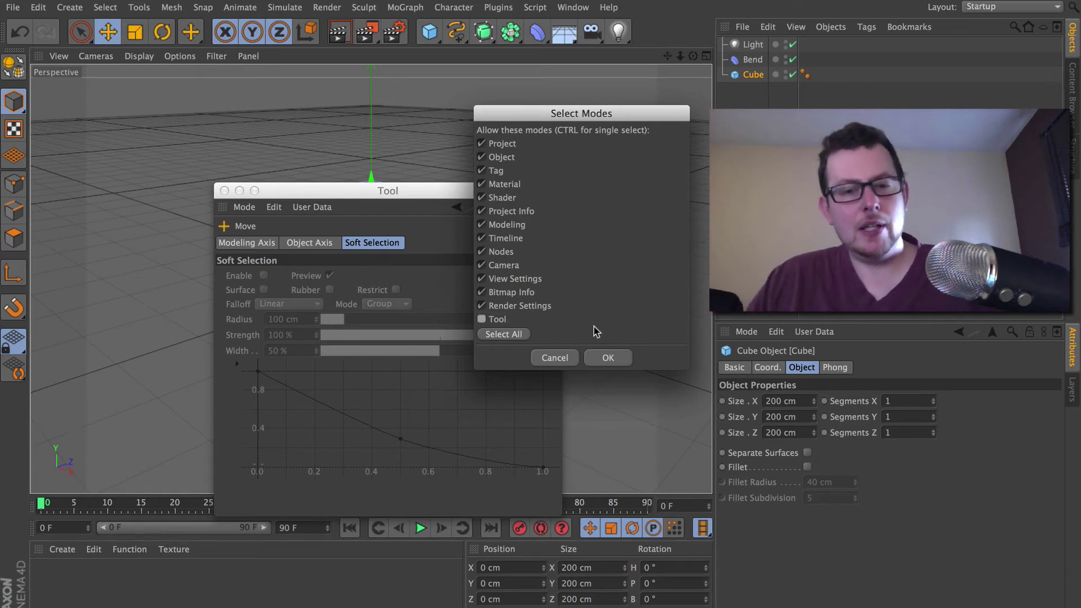
pyautogui.click(608, 358)
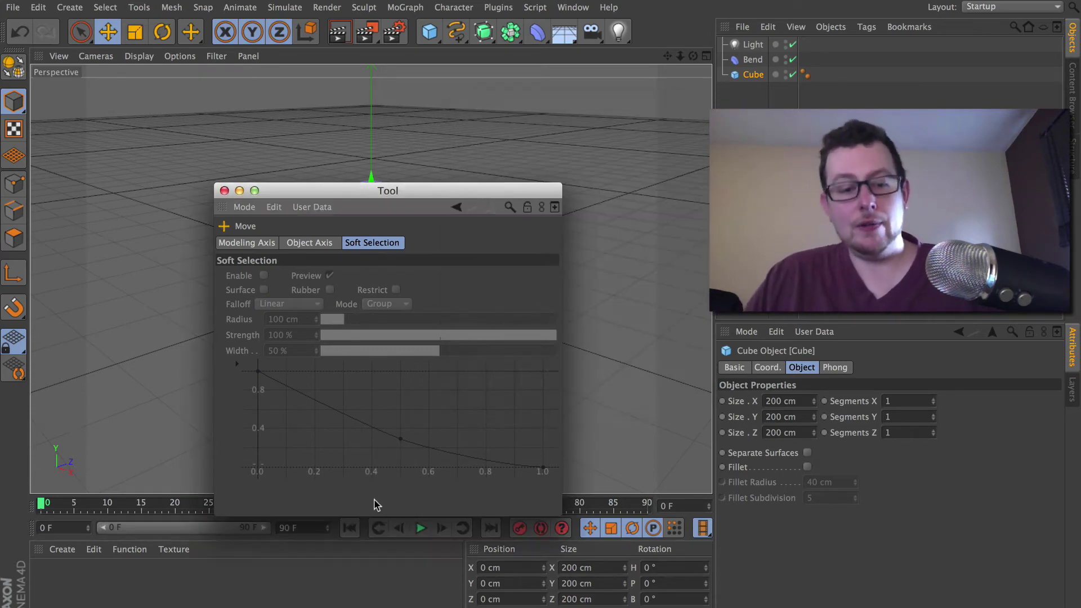
# Create the Mat material, open it in the Material Editor, then close the editor.
pyautogui.doubleClick(96, 588)
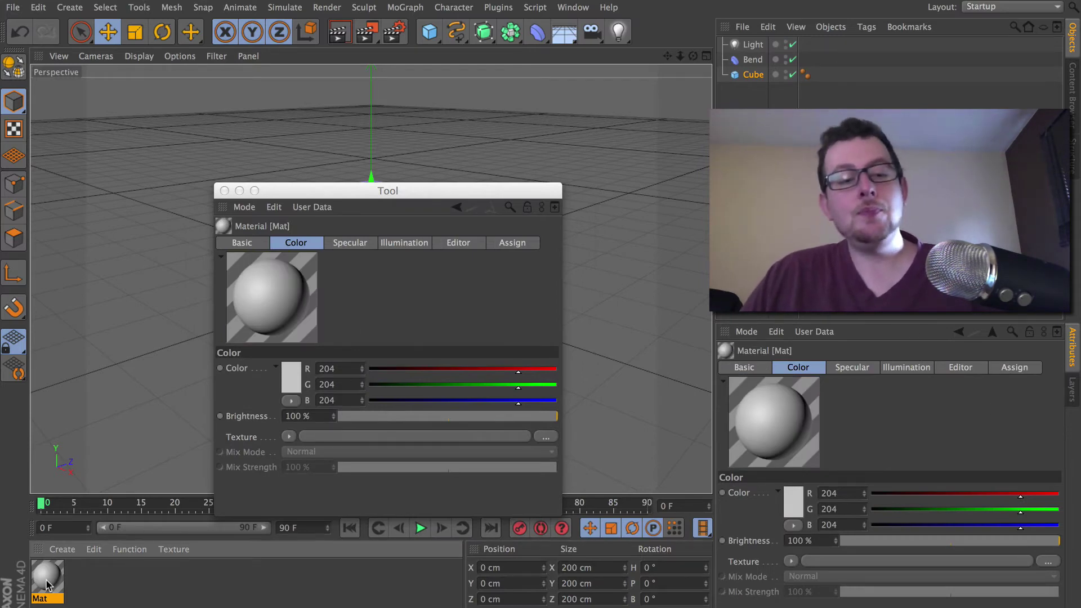
pyautogui.doubleClick(48, 578)
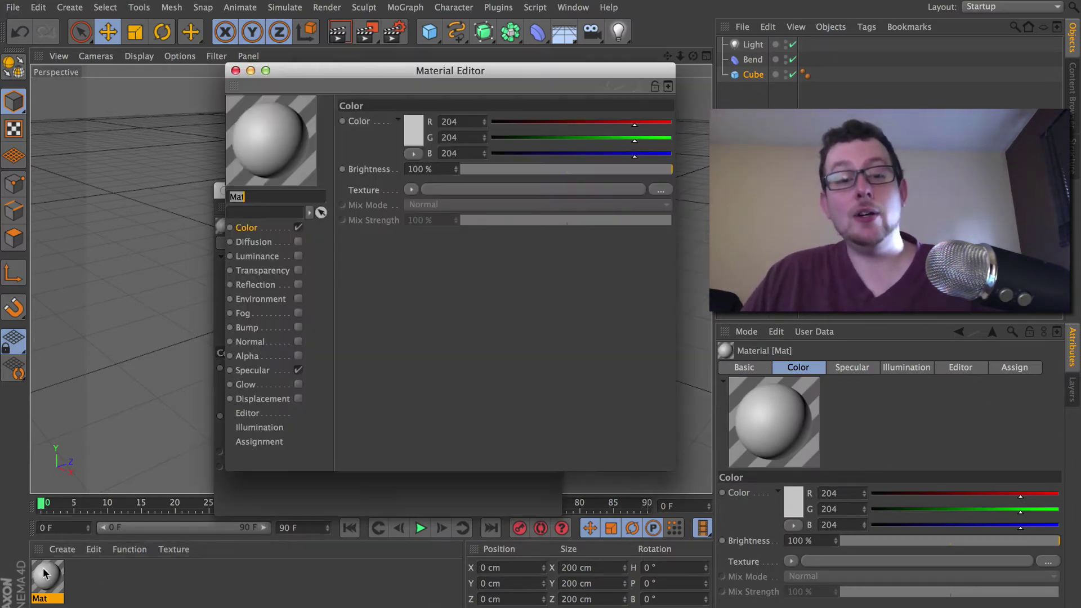
pyautogui.moveTo(532, 75); pyautogui.dragTo(441, 116)
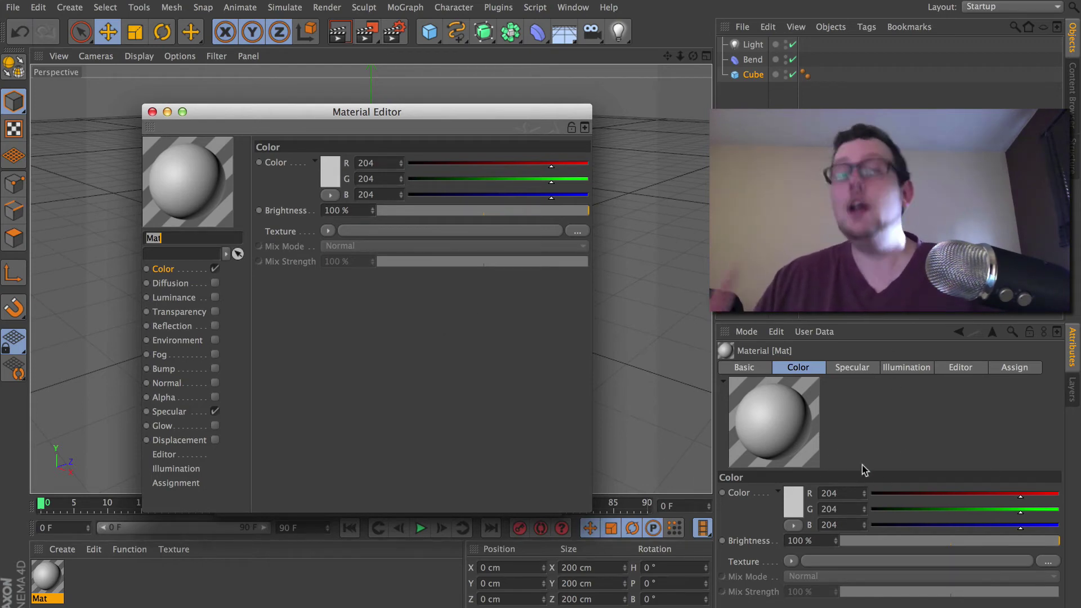
pyautogui.click(152, 112)
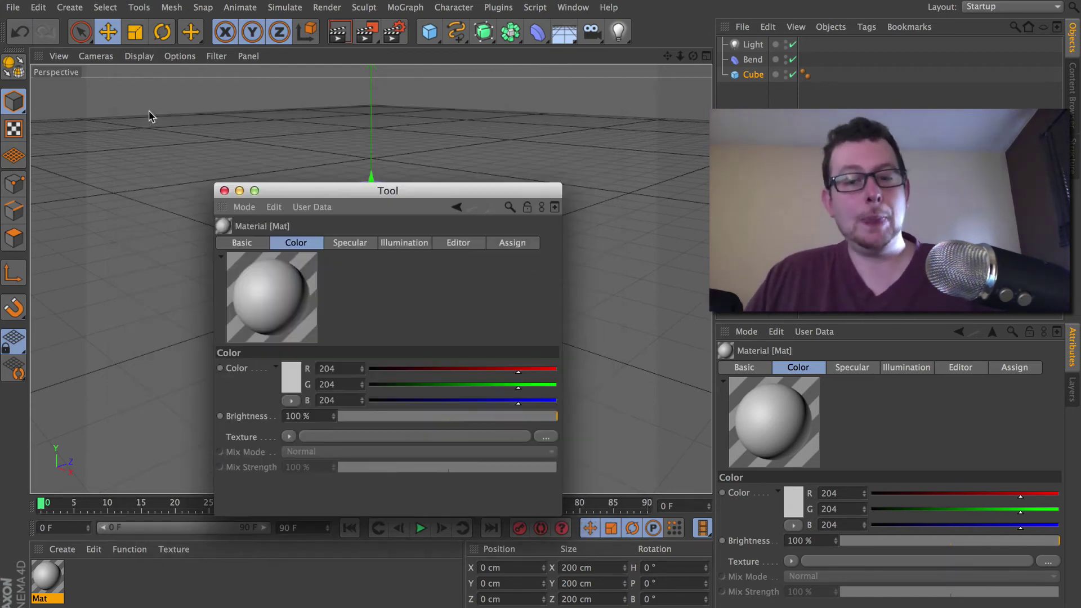
# Remove Material from the docked Attribute Manager's allowed modes.
pyautogui.click(753, 333)
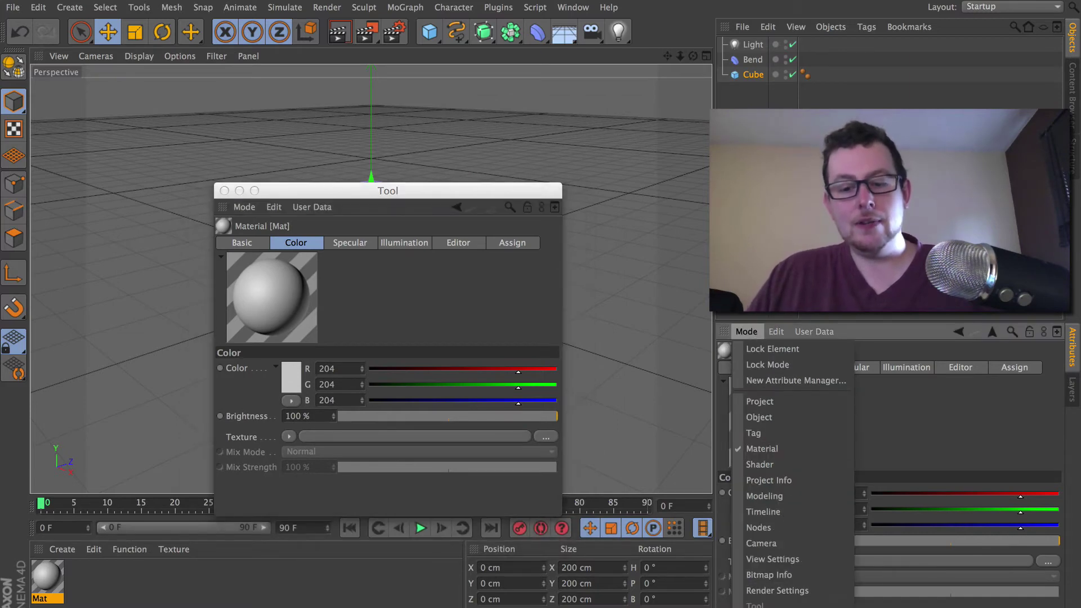
pyautogui.click(765, 606)
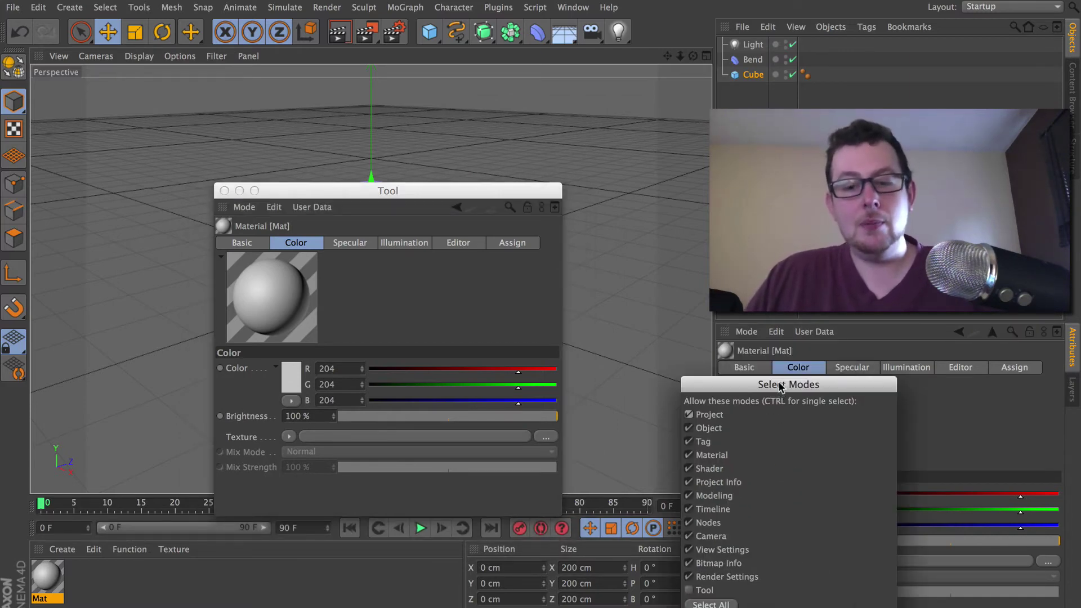
pyautogui.moveTo(787, 451); pyautogui.dragTo(579, 179)
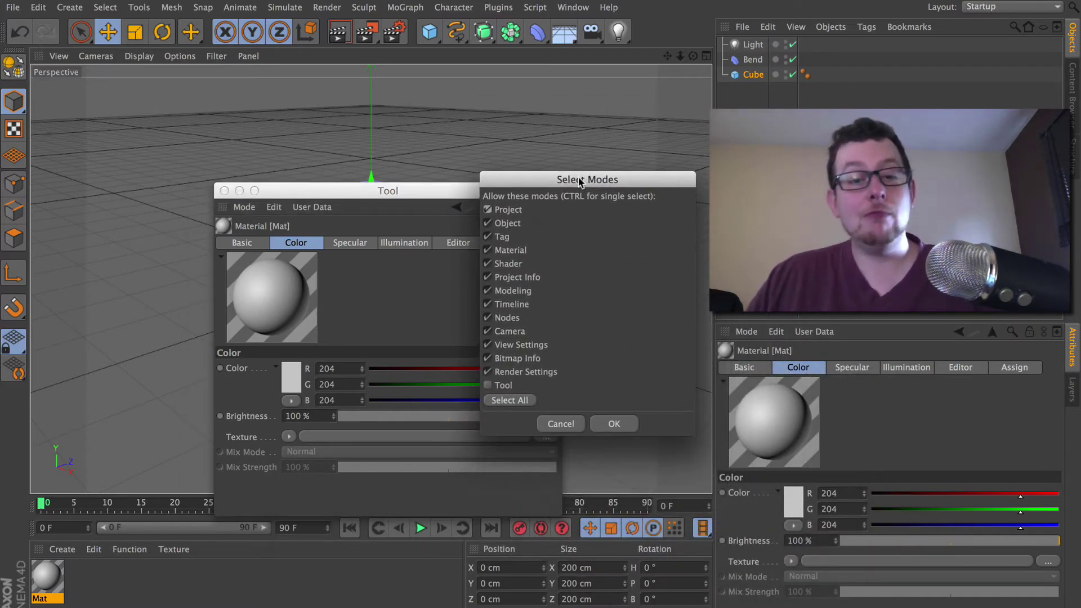
pyautogui.click(490, 250)
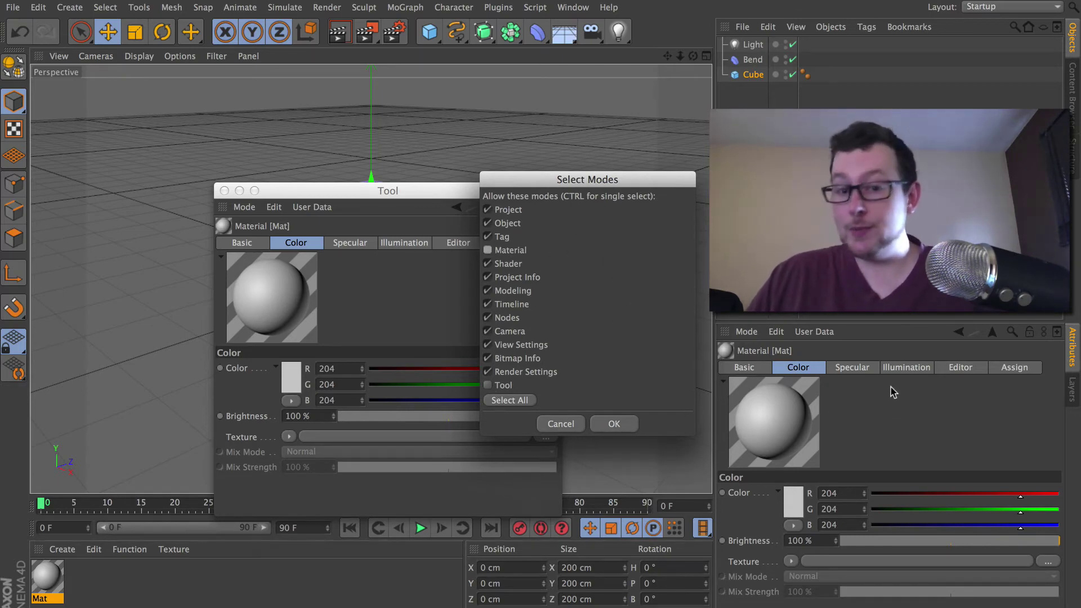
pyautogui.click(612, 424)
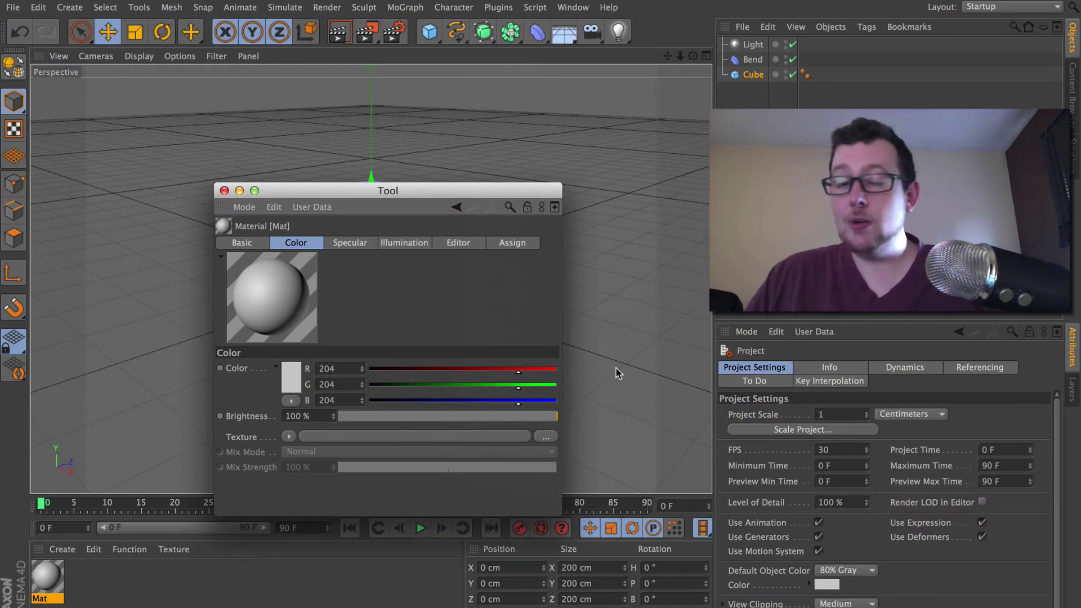
# Select Bend, switch to Scale, pick the Mat material, and raise the floating Tool window.
pyautogui.click(228, 115)
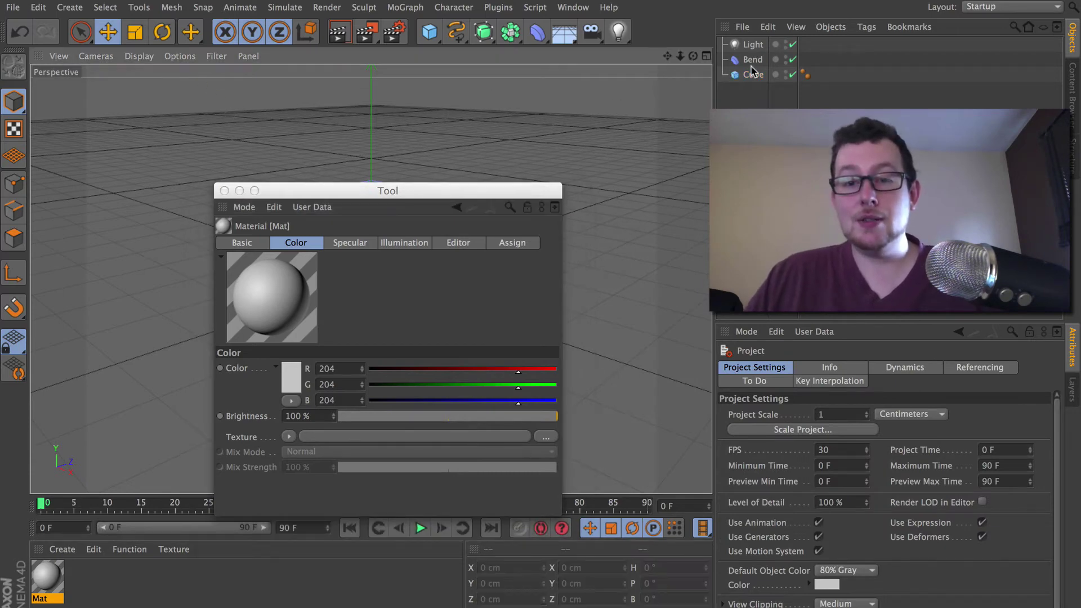
pyautogui.click(753, 59)
pyautogui.click(136, 31)
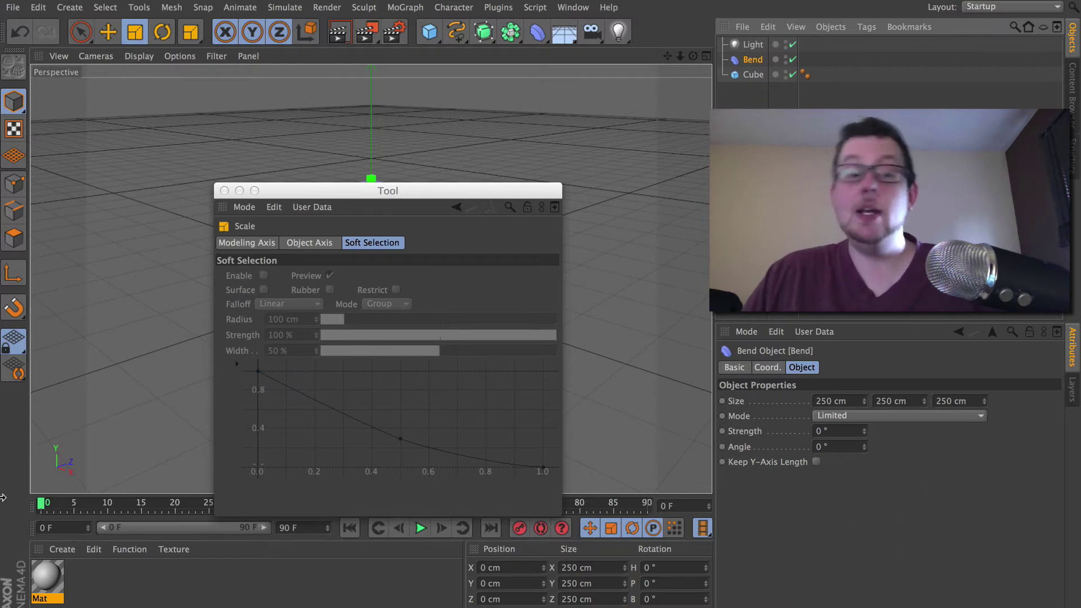
pyautogui.click(53, 577)
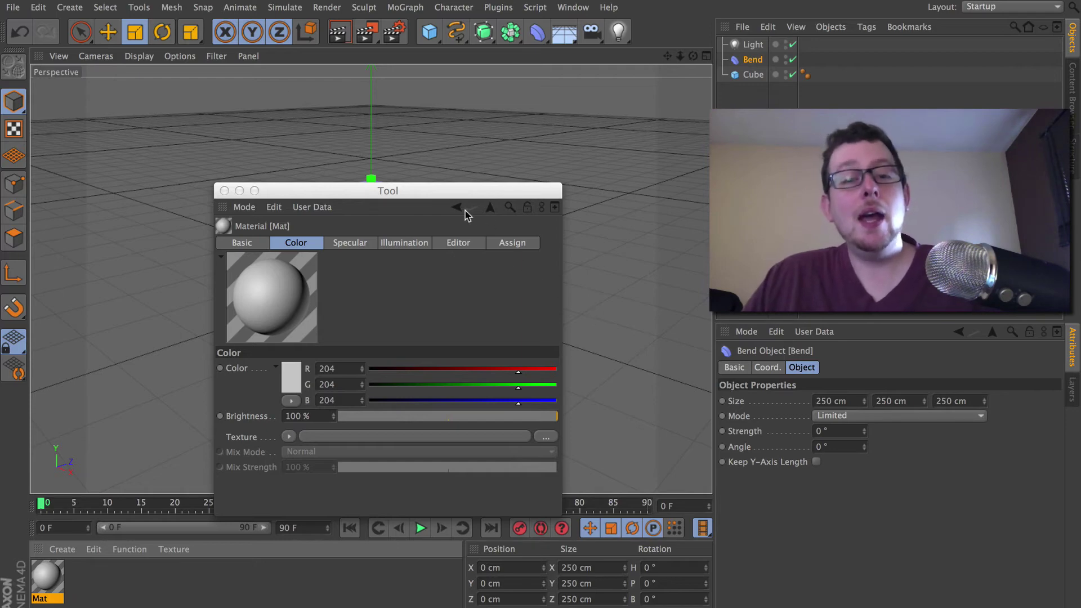
pyautogui.moveTo(432, 195); pyautogui.dragTo(427, 133)
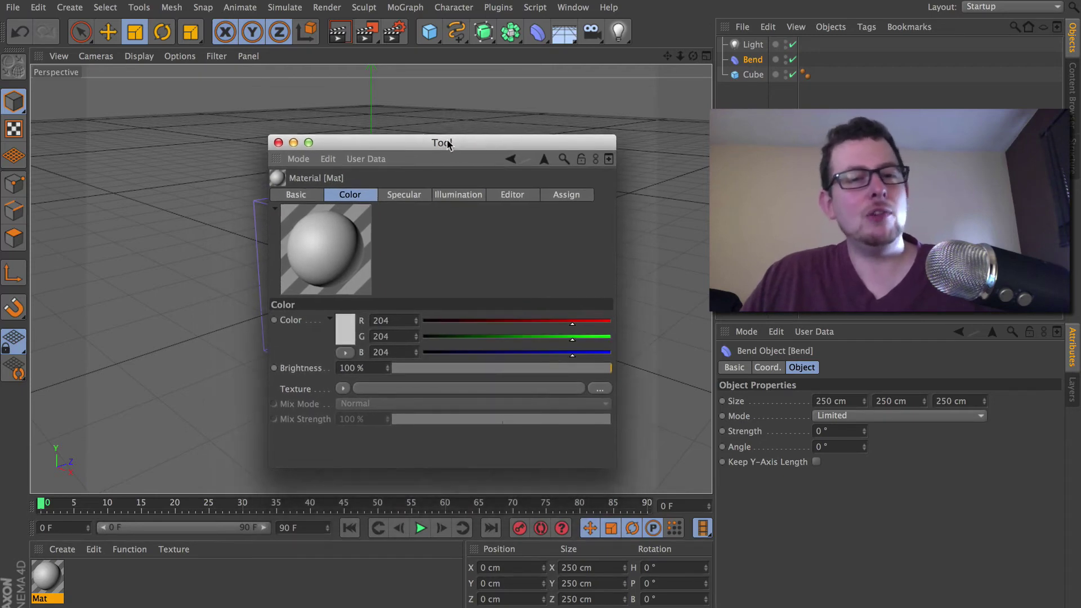
pyautogui.click(298, 159)
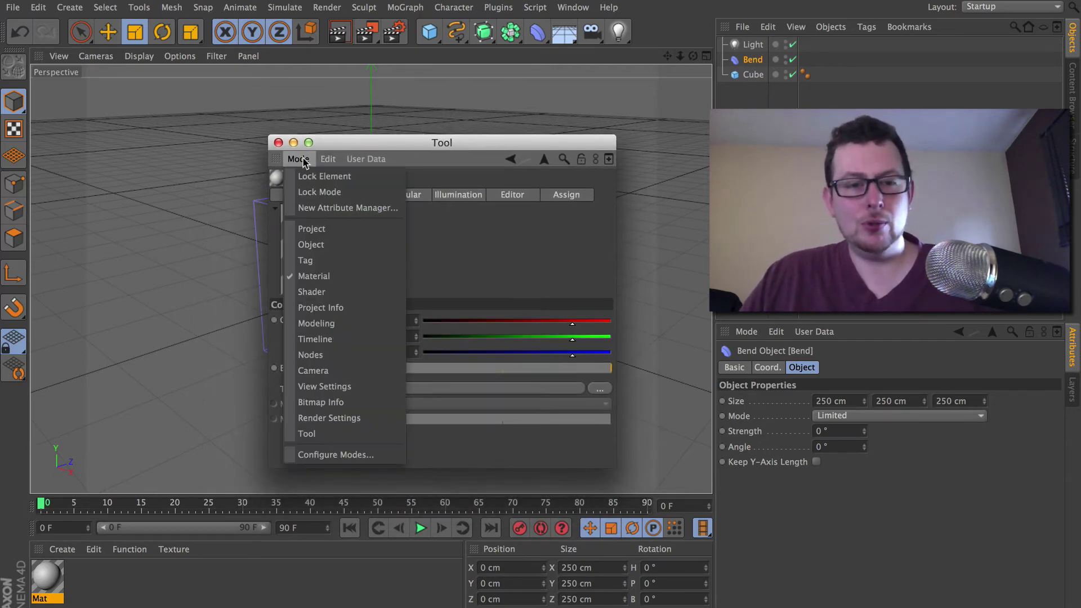
# Rename the floating Tool window to 'Attributes' and nudge it higher.
pyautogui.click(276, 159)
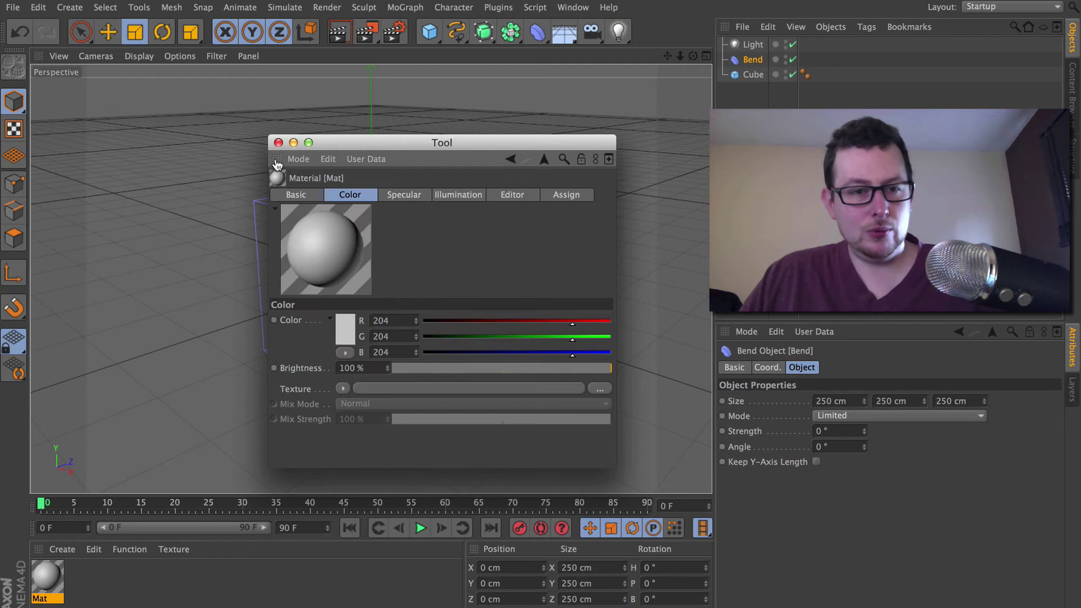
pyautogui.click(276, 159)
pyautogui.click(334, 331)
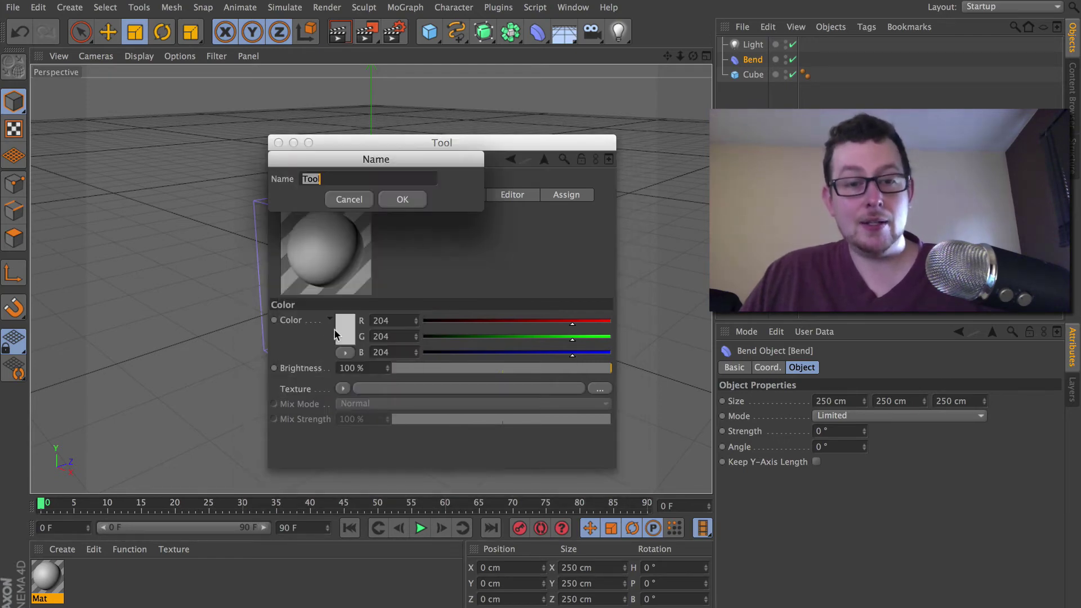
pyautogui.write('Attributes')
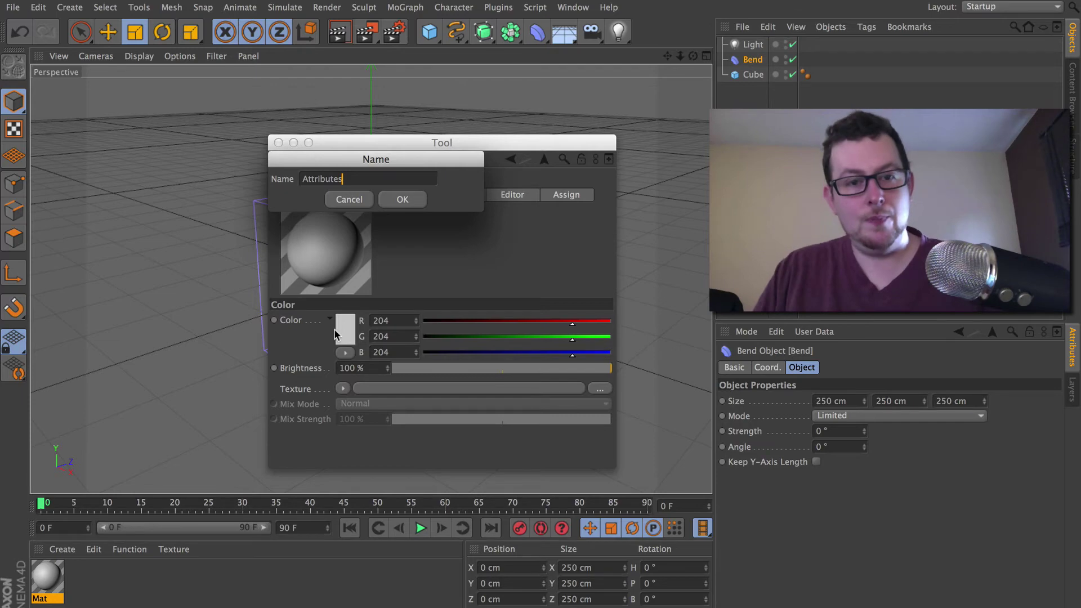
pyautogui.press('Return')
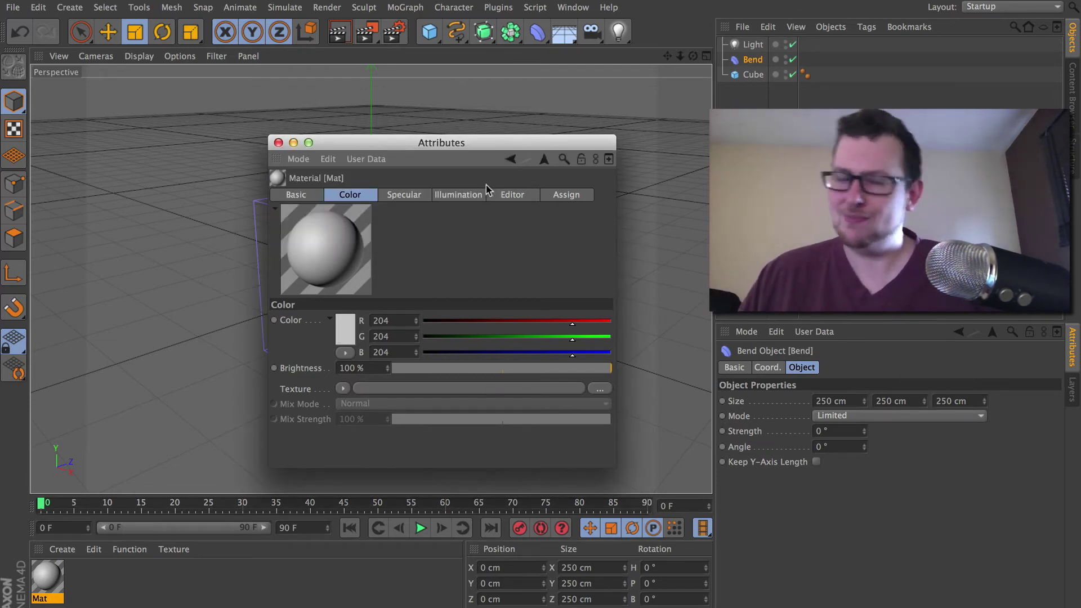
pyautogui.moveTo(453, 149); pyautogui.dragTo(451, 123)
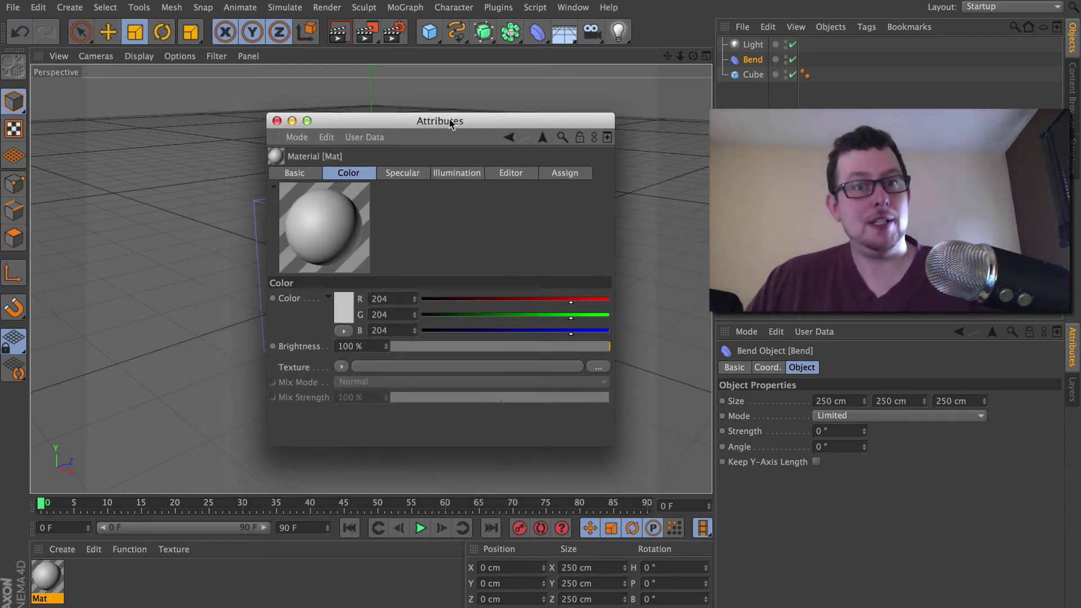
# In the floating window's allowed modes, uncheck Object, Tag, Project and Shader.
pyautogui.click(297, 137)
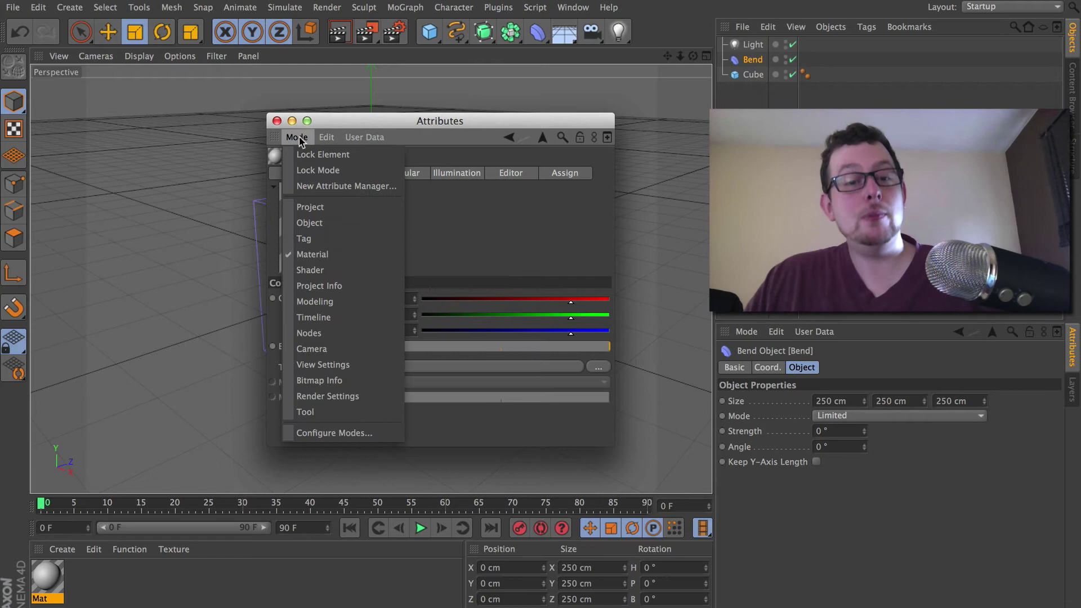
pyautogui.click(346, 433)
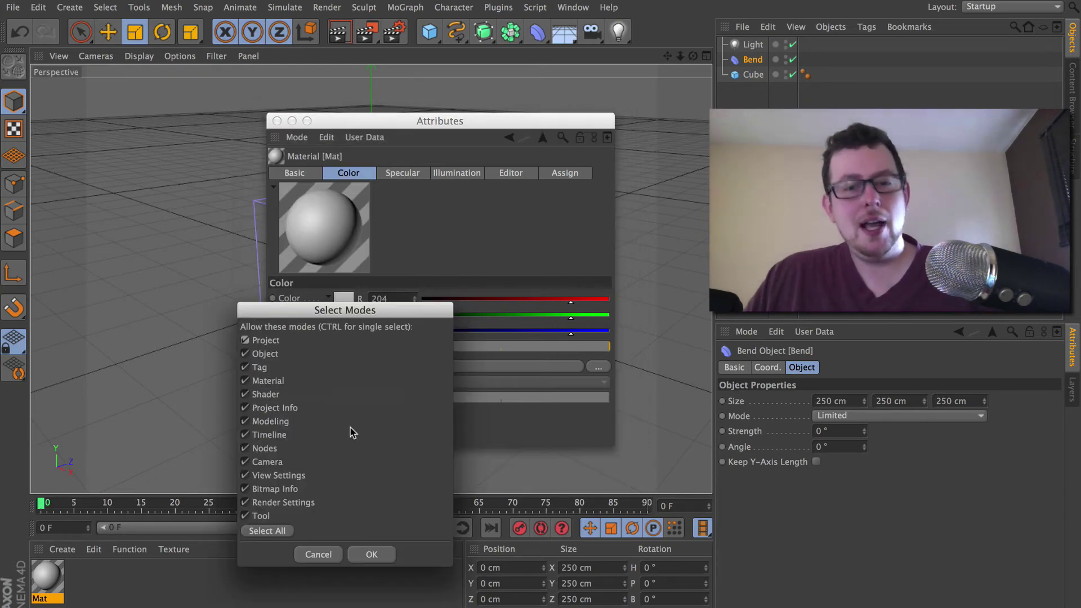
pyautogui.moveTo(349, 311); pyautogui.dragTo(465, 207)
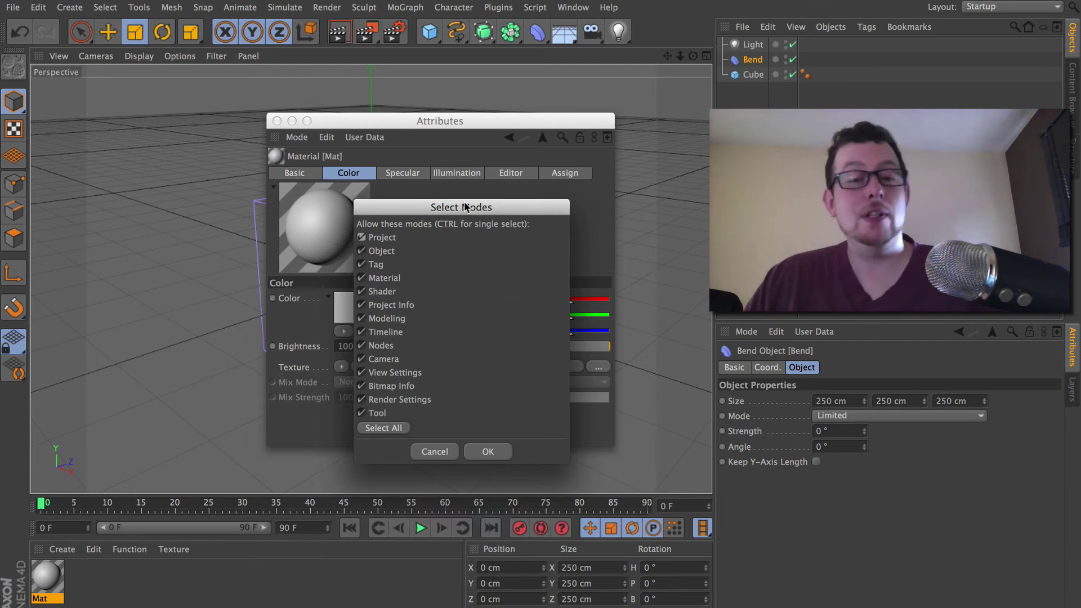
pyautogui.click(361, 264)
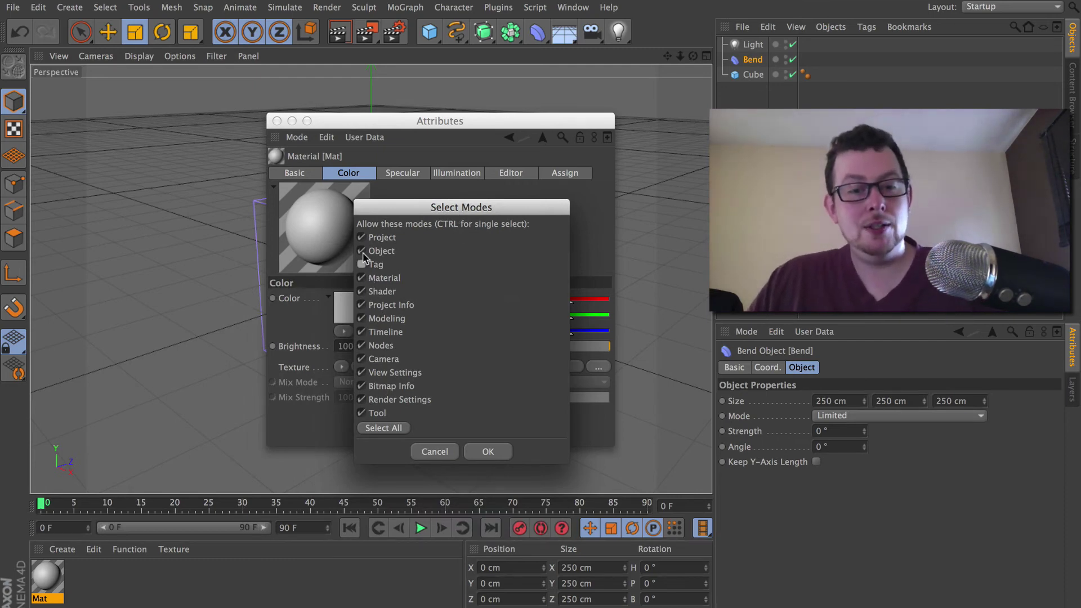
pyautogui.click(362, 250)
pyautogui.click(361, 237)
pyautogui.click(361, 291)
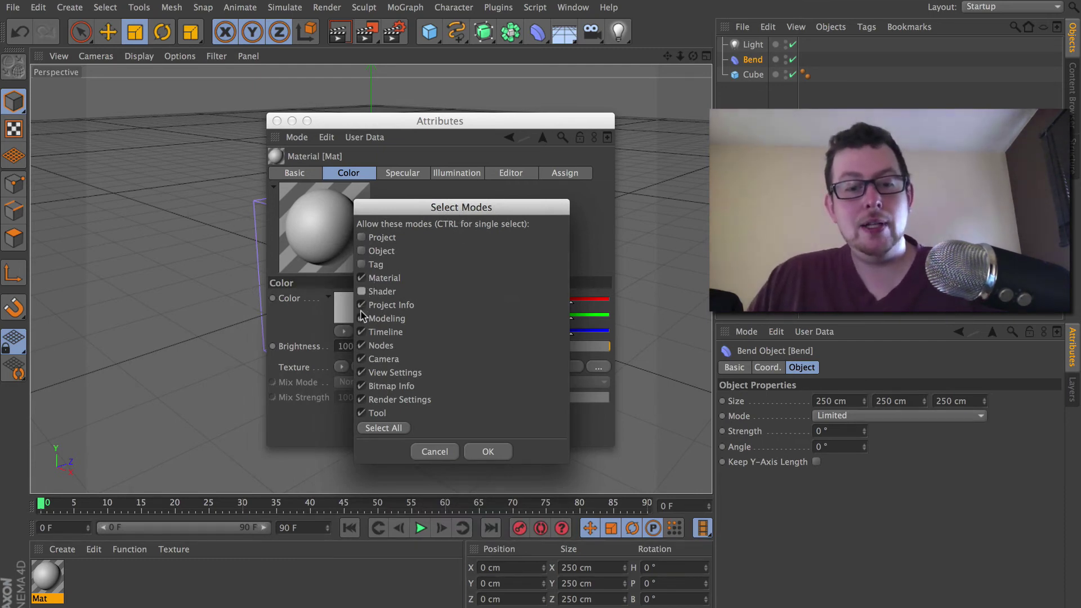
# Uncheck Project Info, Modeling, Timeline, Nodes, Camera, View Settings, Bitmap Info, Render Settings and Material, leaving only Tool.
pyautogui.click(362, 305)
pyautogui.click(362, 318)
pyautogui.click(362, 332)
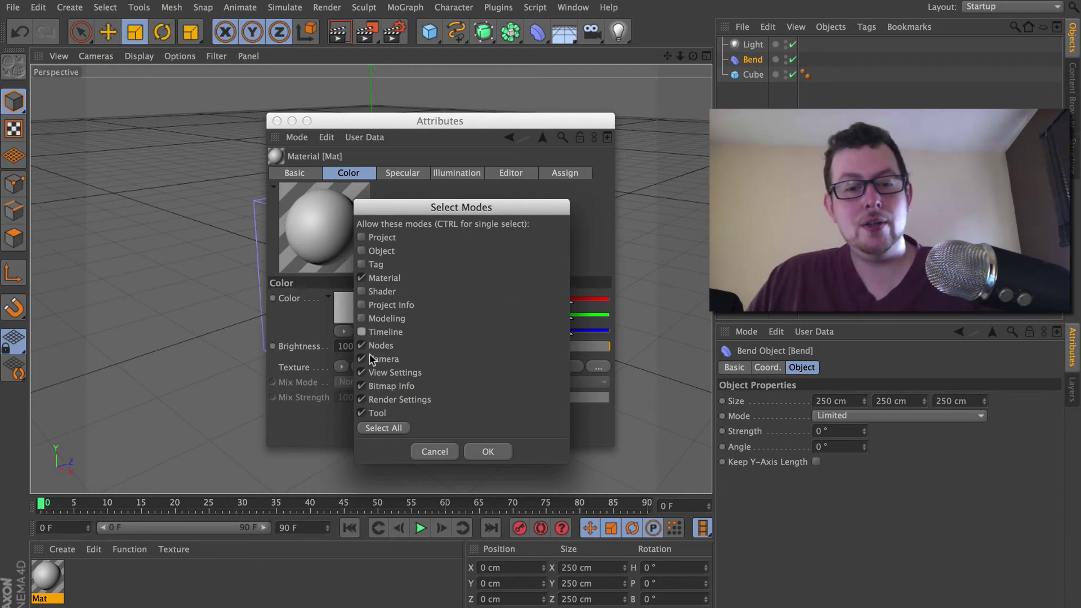
pyautogui.click(361, 345)
pyautogui.click(361, 359)
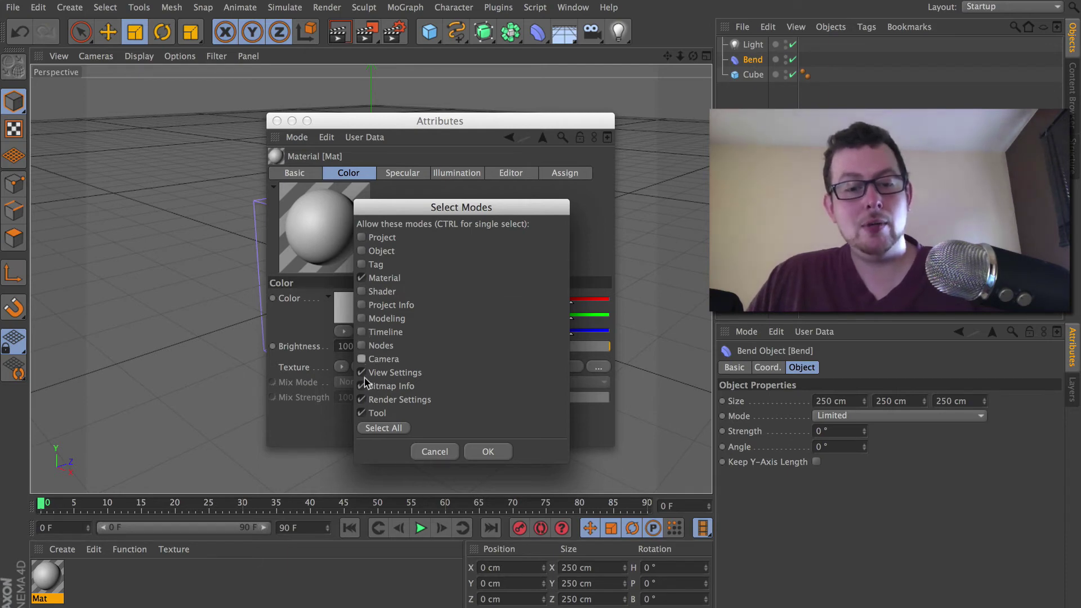
pyautogui.click(361, 372)
pyautogui.click(362, 386)
pyautogui.click(363, 400)
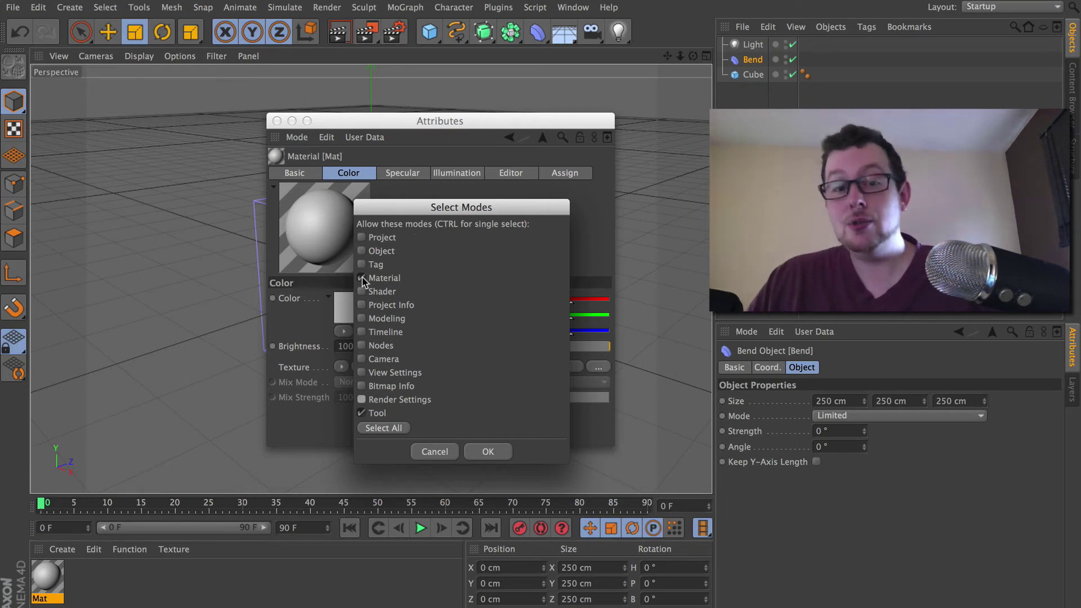
pyautogui.click(360, 279)
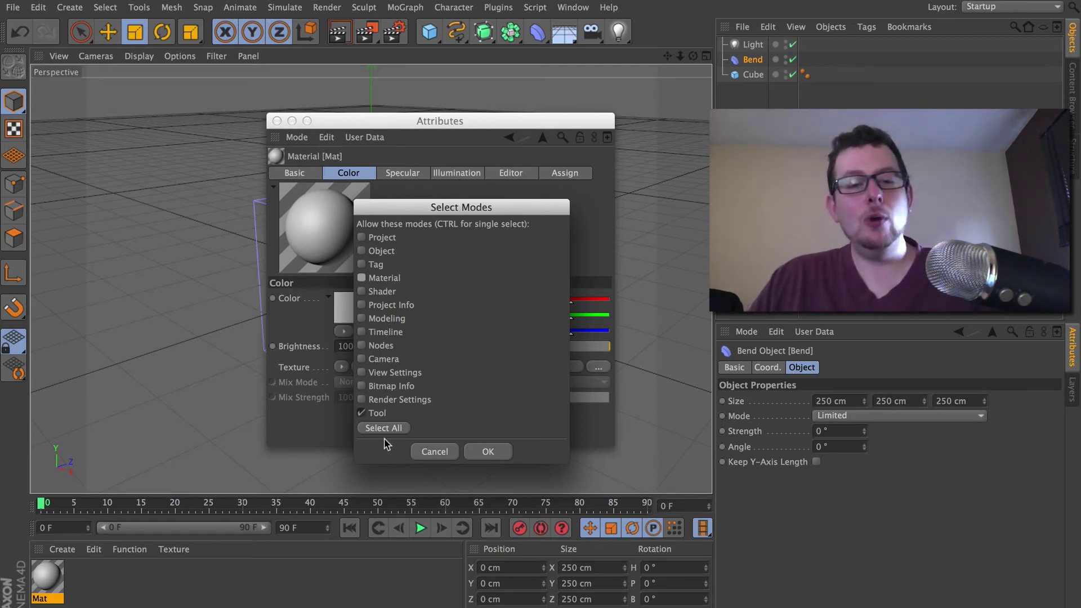
# Confirm tool-only display, then dock the floating Attributes window as a tab beside the main Attributes panel.
pyautogui.click(474, 451)
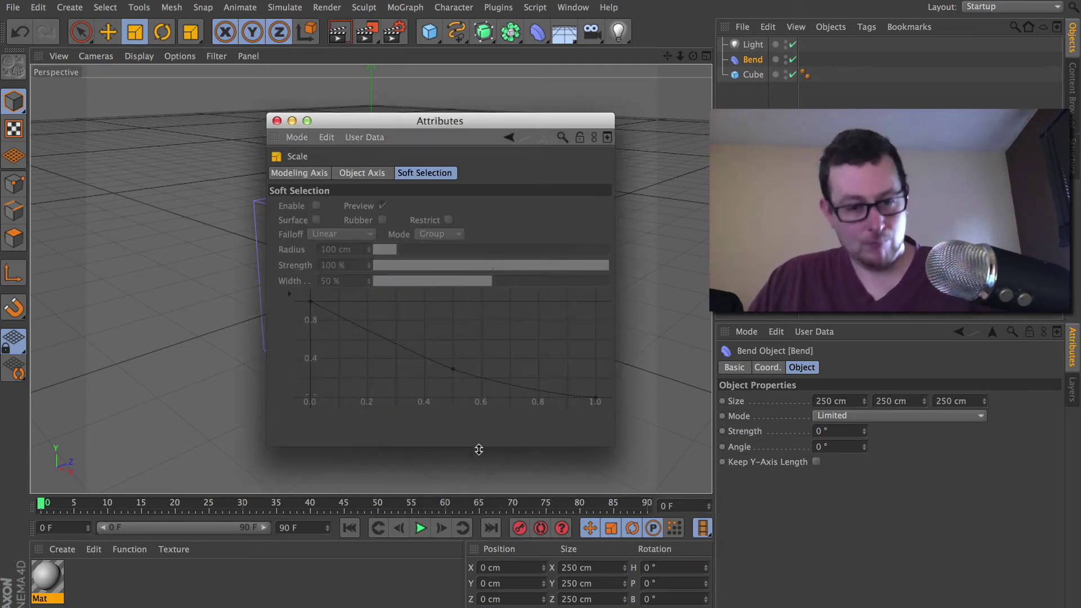
pyautogui.click(442, 122)
pyautogui.moveTo(442, 123)
pyautogui.mouseDown()
pyautogui.moveTo(406, 158)
pyautogui.moveTo(428, 124)
pyautogui.moveTo(464, 121)
pyautogui.mouseUp()
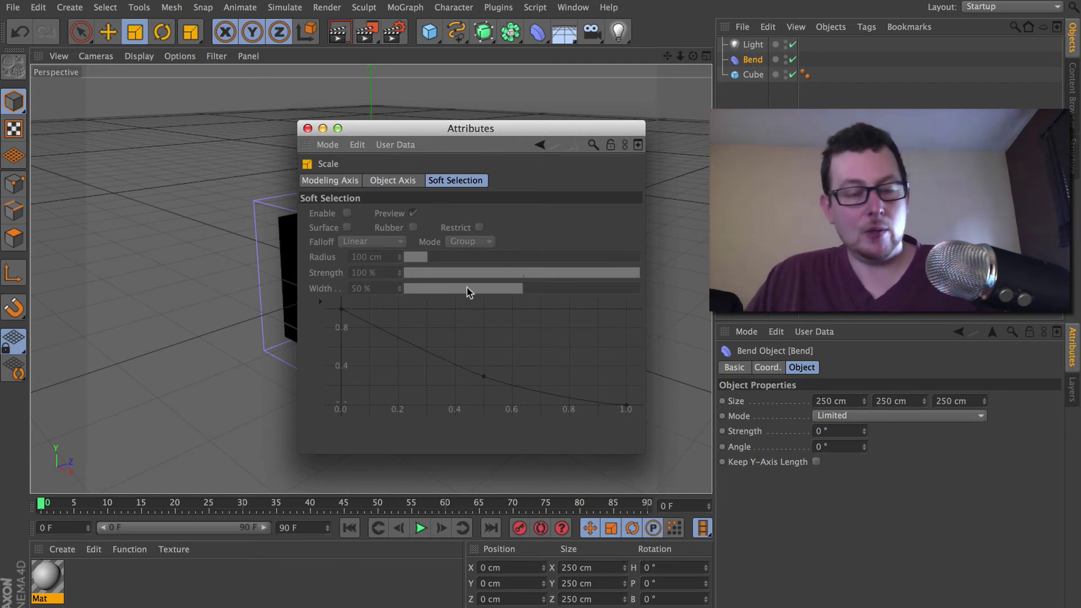
pyautogui.moveTo(450, 129); pyautogui.dragTo(510, 129)
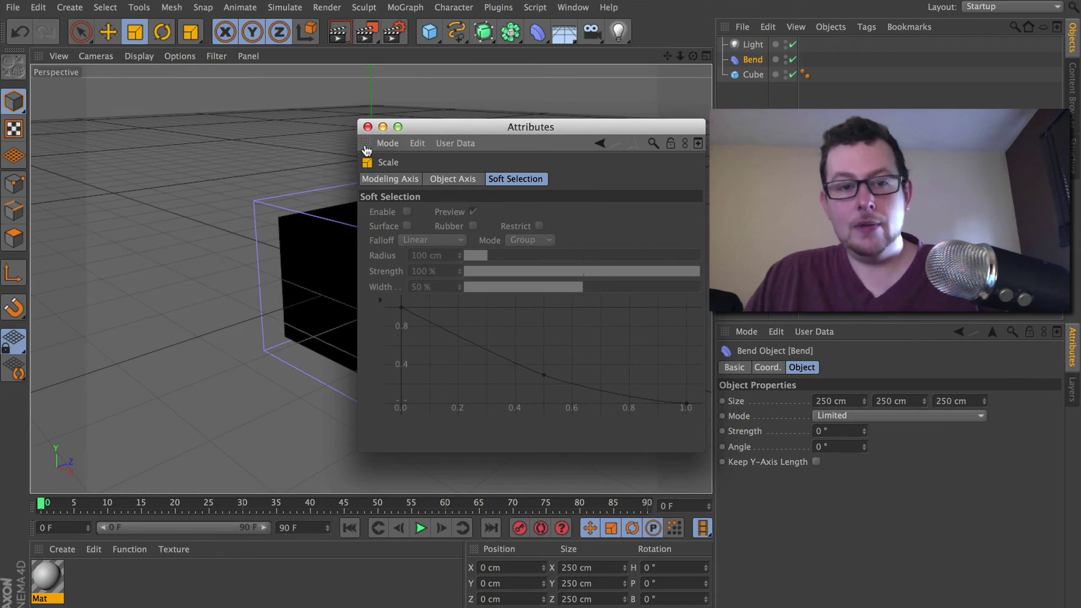
pyautogui.moveTo(364, 146); pyautogui.dragTo(1073, 373)
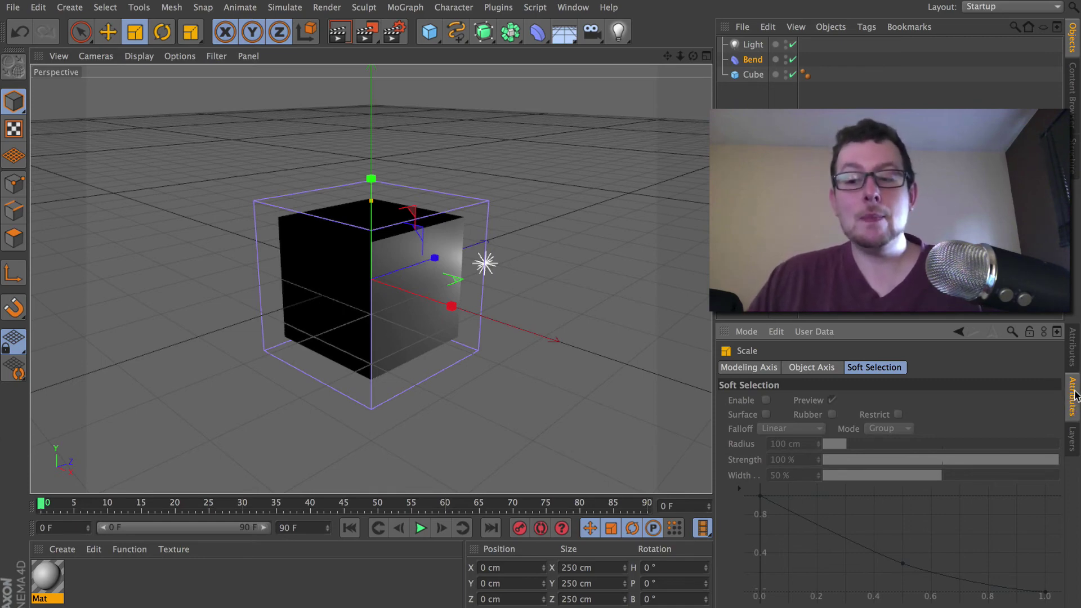
# Rename the newly docked tool-only Attributes tab to 'Tools'.
pyautogui.rightClick(1075, 394)
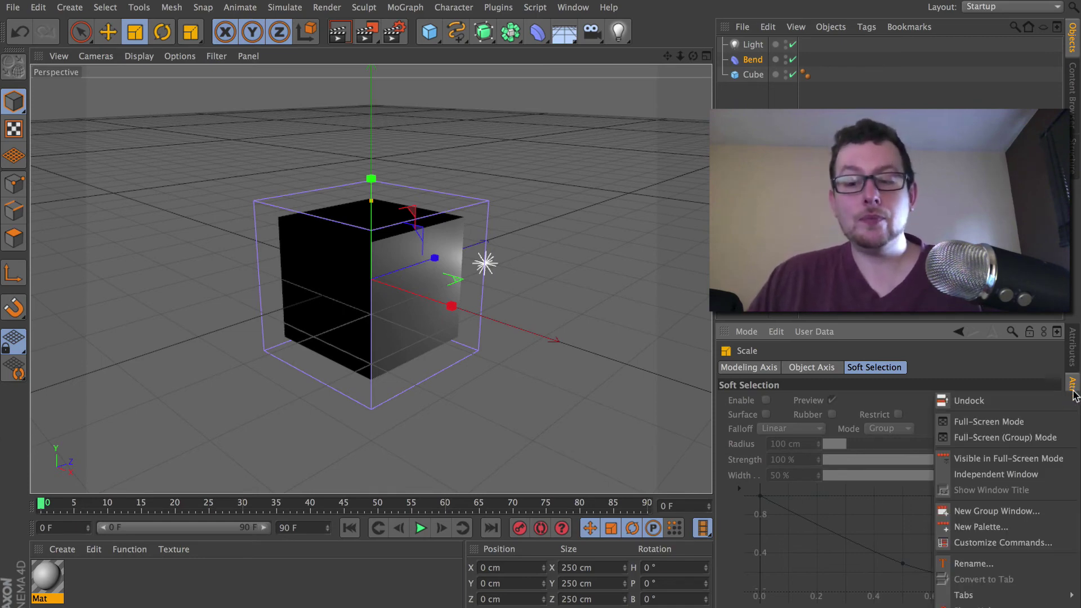
pyautogui.click(975, 565)
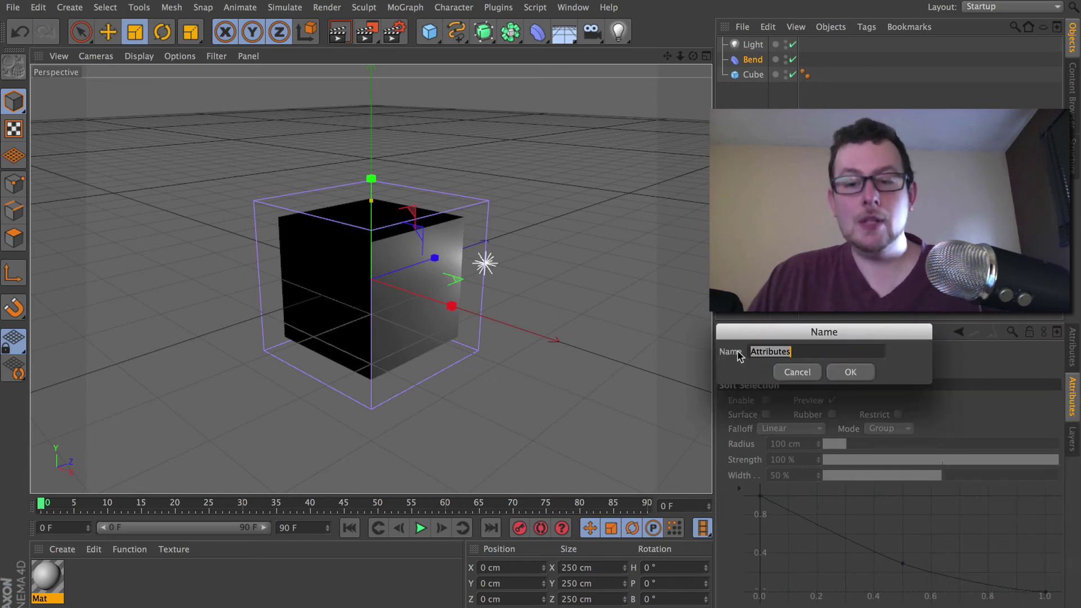
pyautogui.write('Tools')
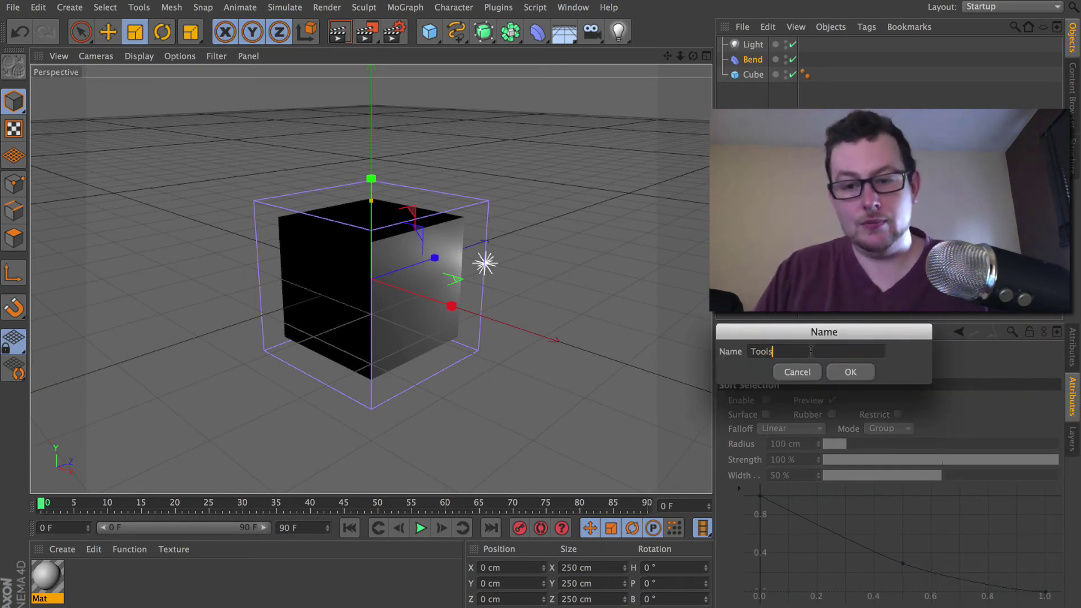
pyautogui.press('Return')
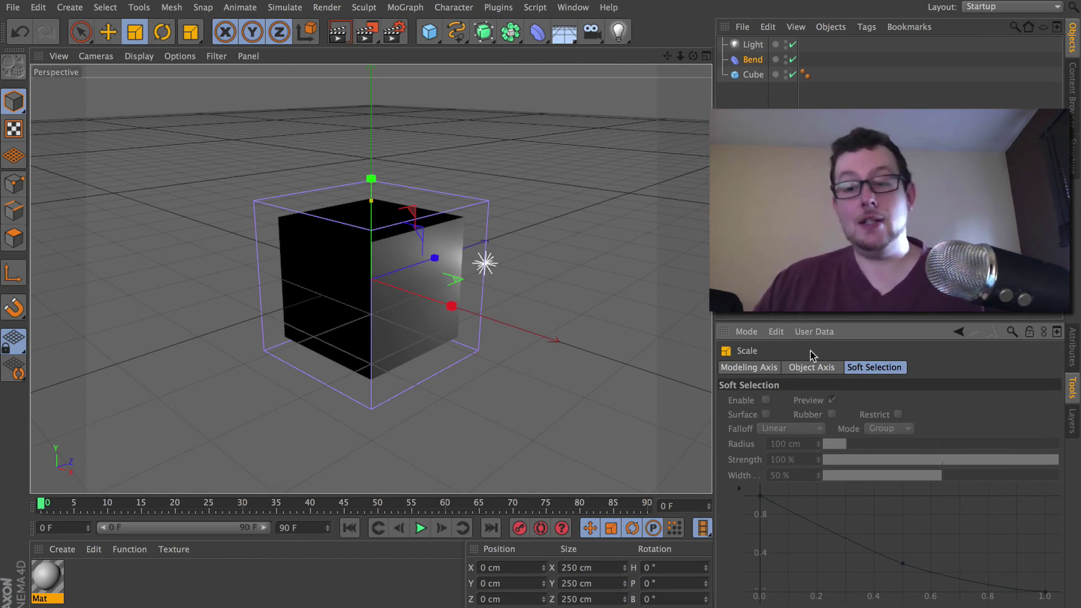
# Return to the regular Attributes tab and select the Cube in the Object Manager.
pyautogui.click(1072, 345)
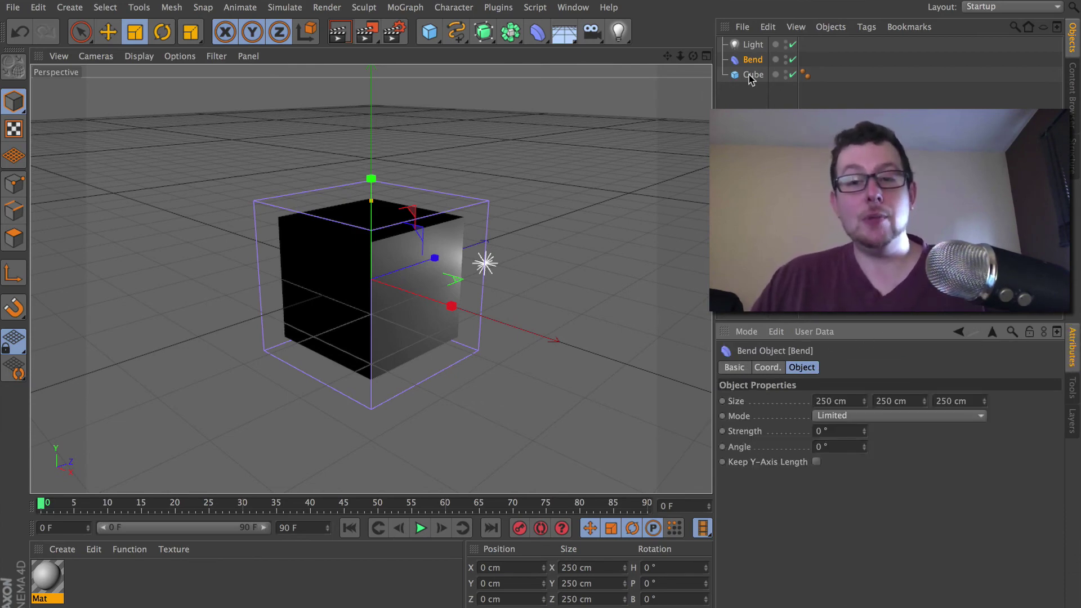
pyautogui.click(753, 76)
pyautogui.click(752, 45)
pyautogui.click(750, 61)
pyautogui.click(752, 75)
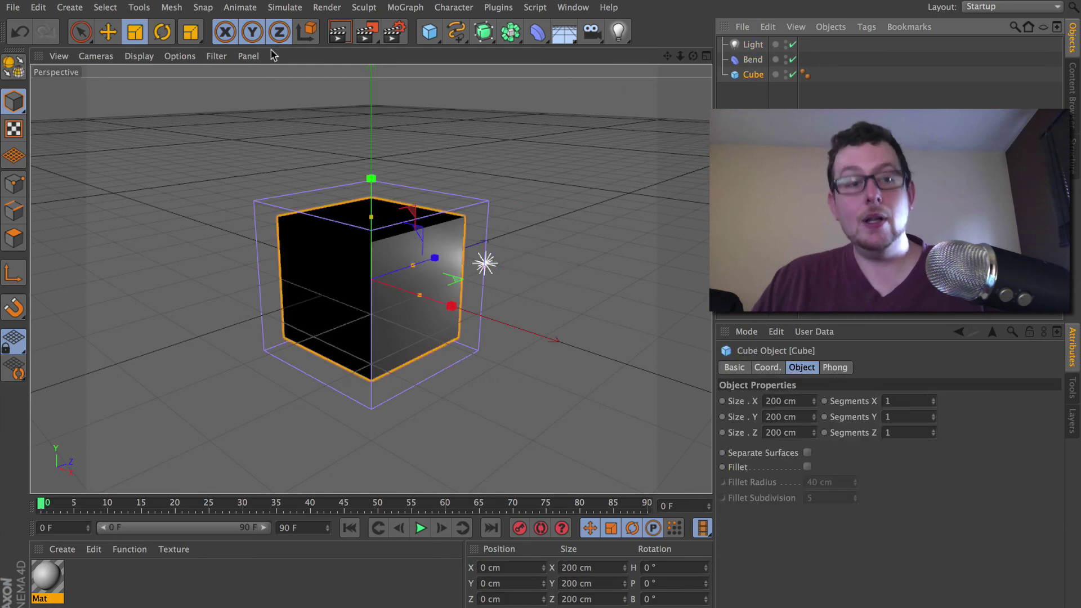
# Activate the Move tool, then compare its Tools settings with the Cube's Attributes.
pyautogui.click(162, 32)
pyautogui.click(107, 32)
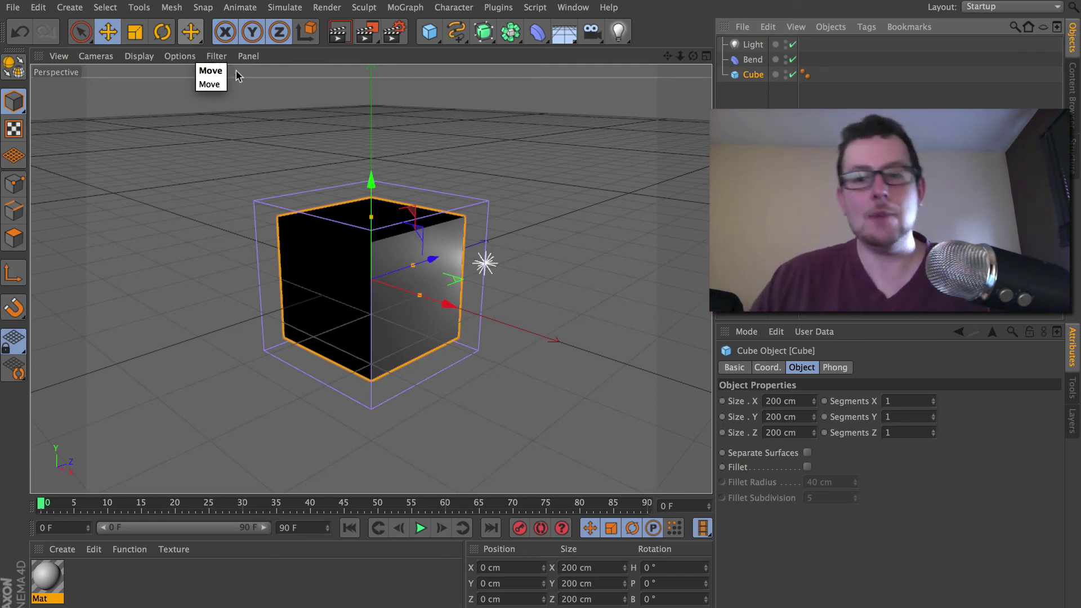
pyautogui.click(1074, 394)
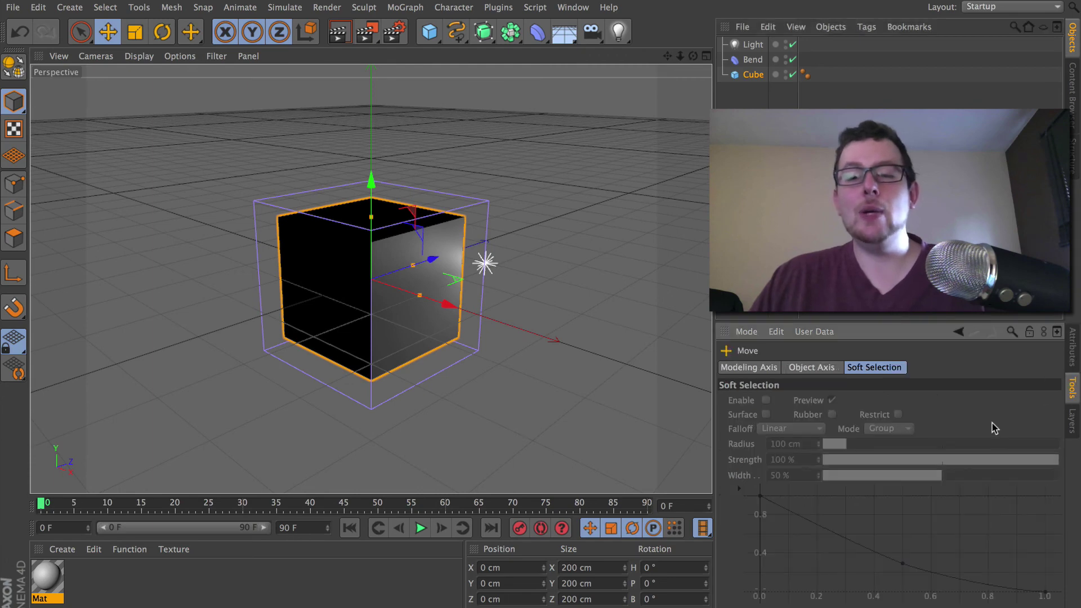
pyautogui.click(1072, 360)
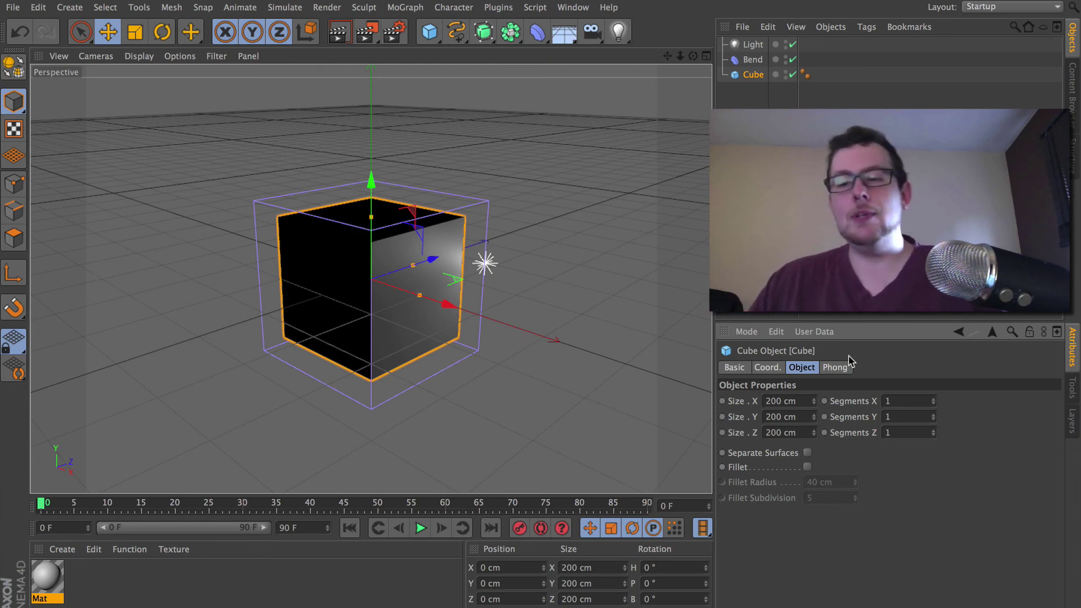
# Undock Tools into its own panel above Attributes, shrinking it so Attributes gets more room.
pyautogui.click(1072, 387)
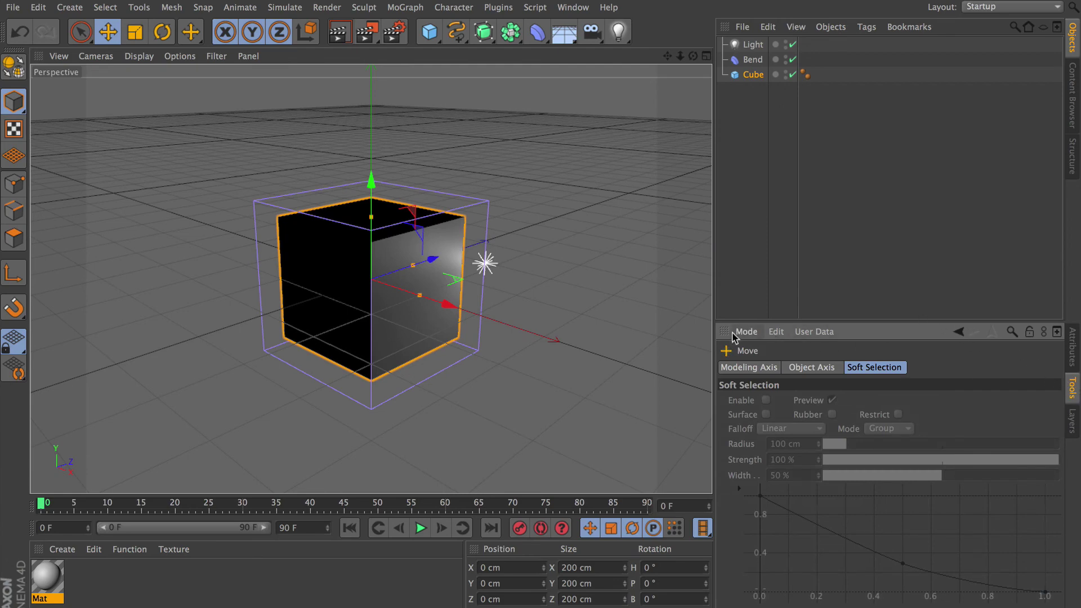
pyautogui.moveTo(725, 336); pyautogui.dragTo(793, 315)
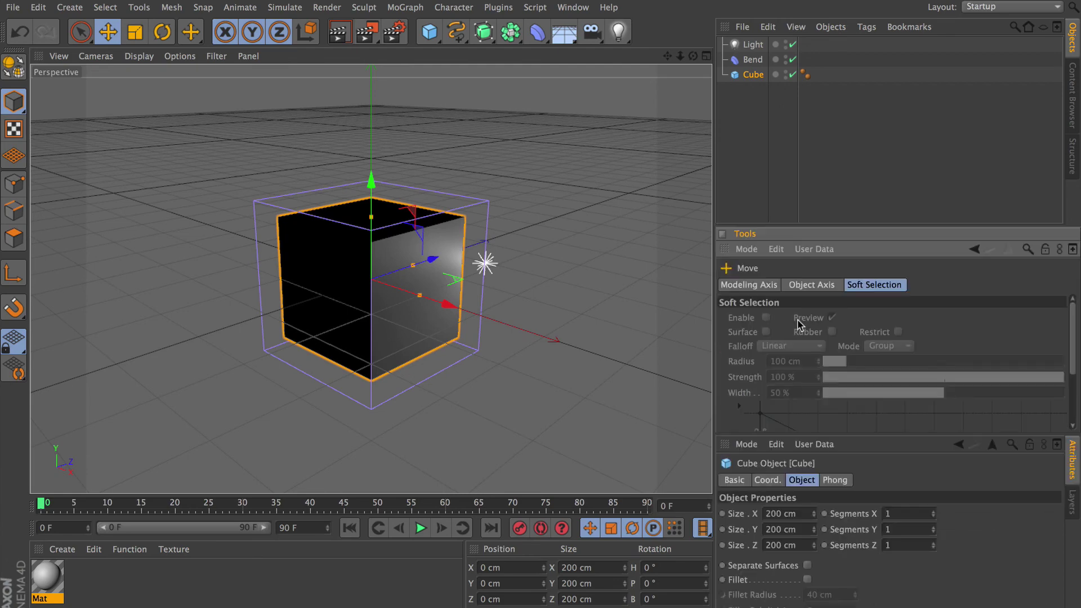
pyautogui.moveTo(855, 433); pyautogui.dragTo(849, 345)
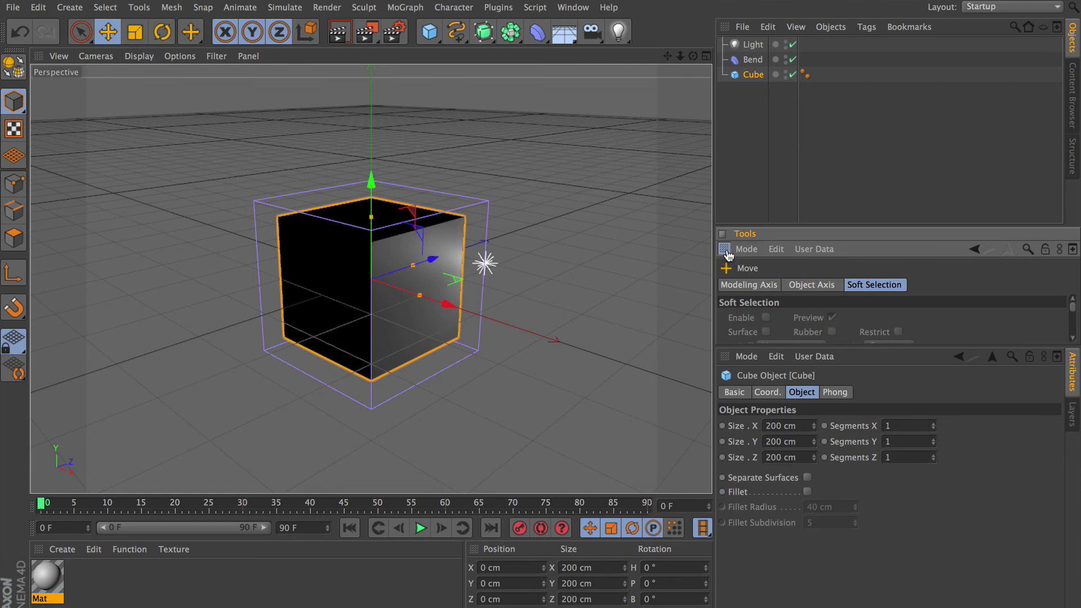
# Dock Tools beside Coordinates, enlarge the bottom panels, and widen Tools against Coordinates.
pyautogui.moveTo(480, 572); pyautogui.dragTo(642, 585)
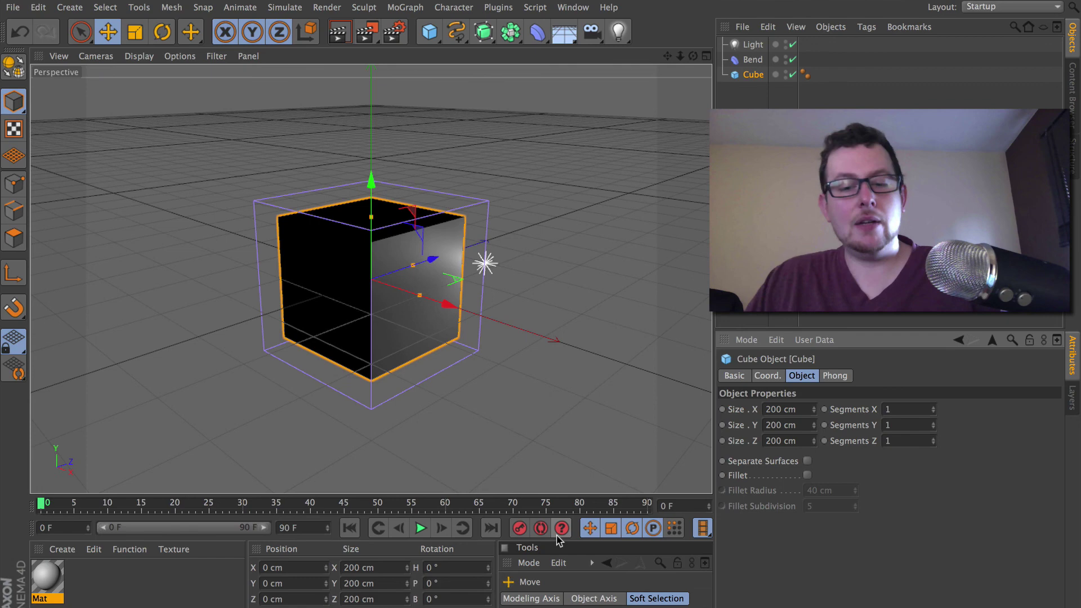
pyautogui.moveTo(573, 536); pyautogui.dragTo(573, 494)
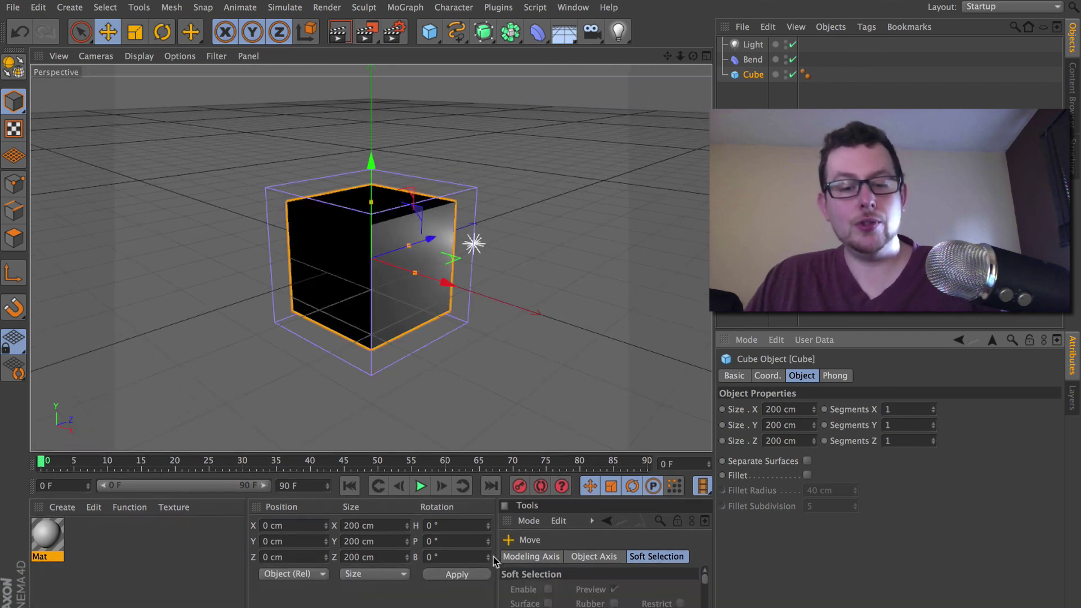
pyautogui.moveTo(497, 539); pyautogui.dragTo(473, 538)
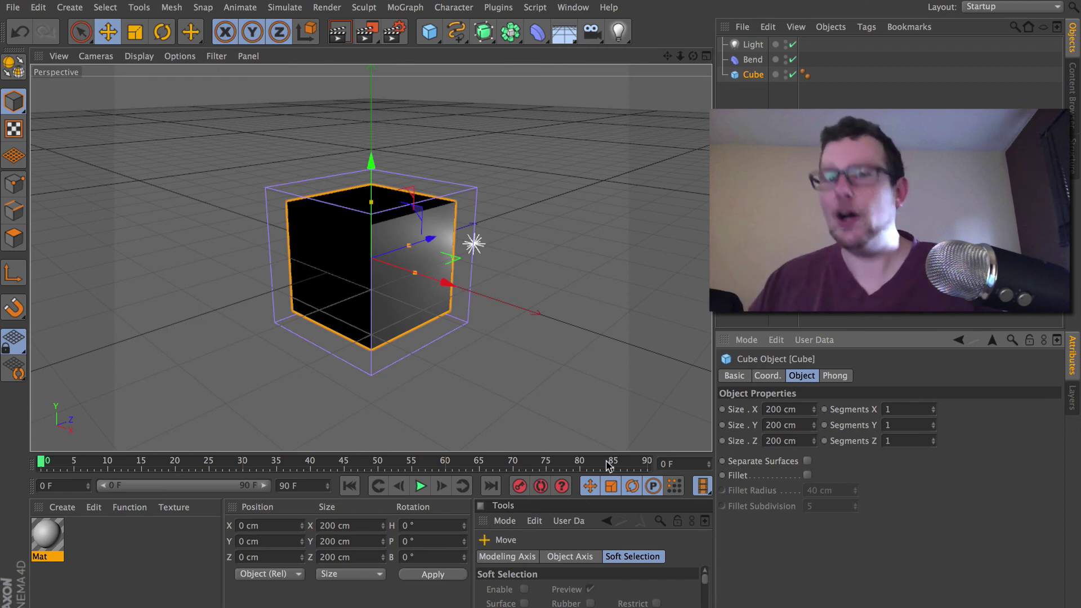